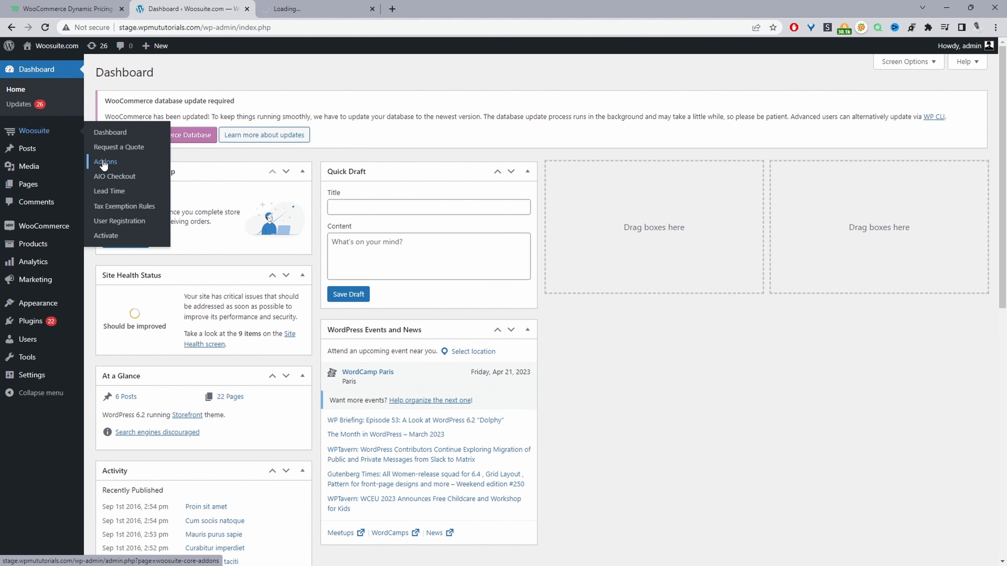
Activate the Dynamic Pricing & Discount Rules addon in Woosuite and open its management page.
{"action": "key", "text": "ctrl+Tab"}
{"action": "scroll", "coordinate": [425, 246], "scroll_direction": "down", "scroll_amount": 3}
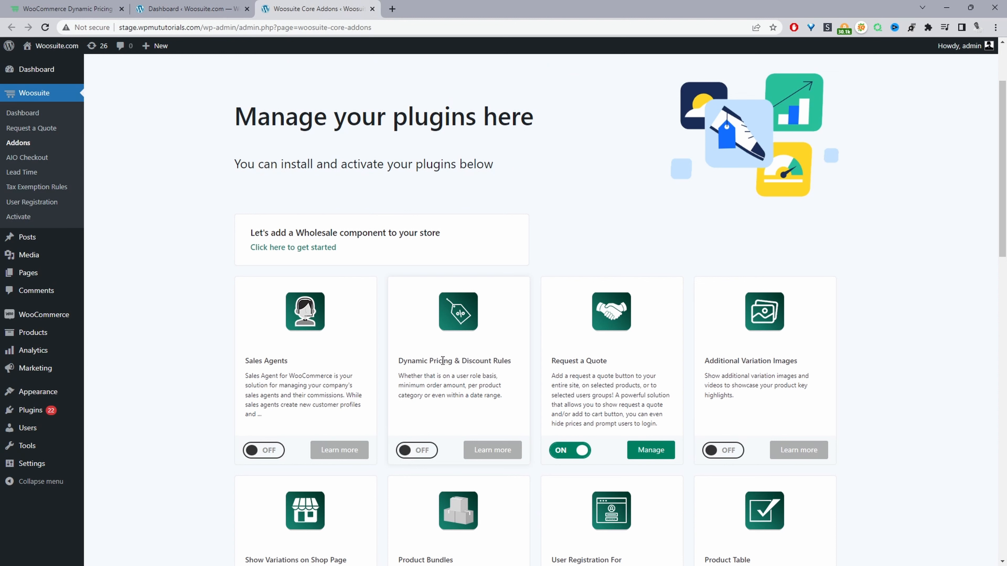
{"action": "left_click", "coordinate": [419, 454]}
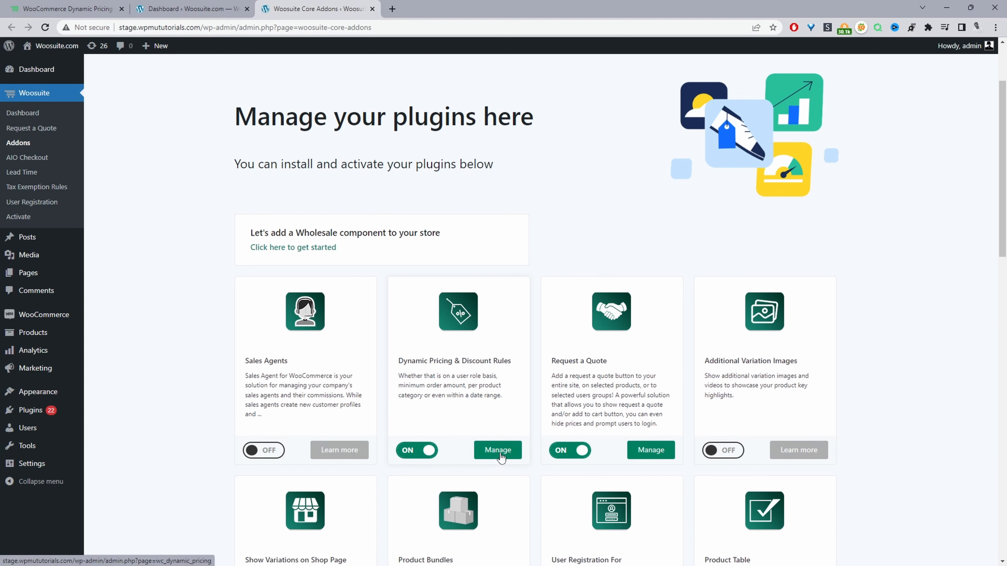
{"action": "left_click", "coordinate": [500, 459]}
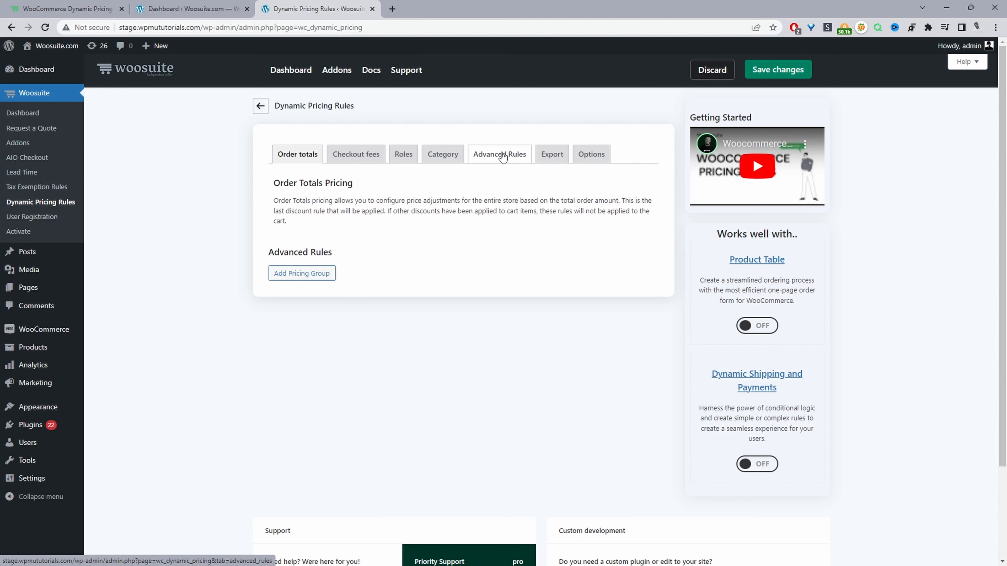
Open the store's full product list in a new tab and edit the Raw Pumpkin Seeds (Copy) product.
{"action": "mouse_move", "coordinate": [59, 349]}
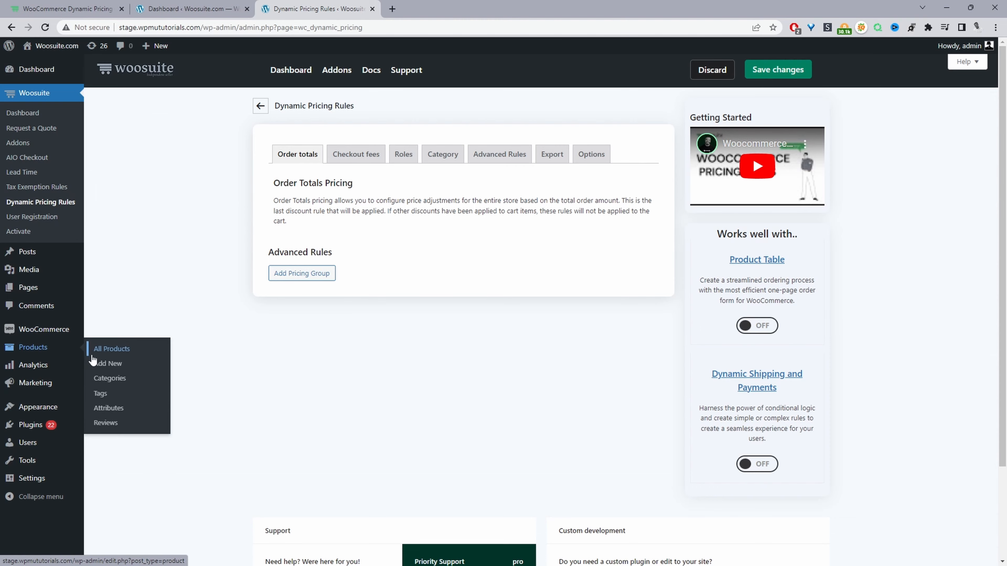
{"action": "left_click", "coordinate": [93, 359], "text": "ctrl+shift"}
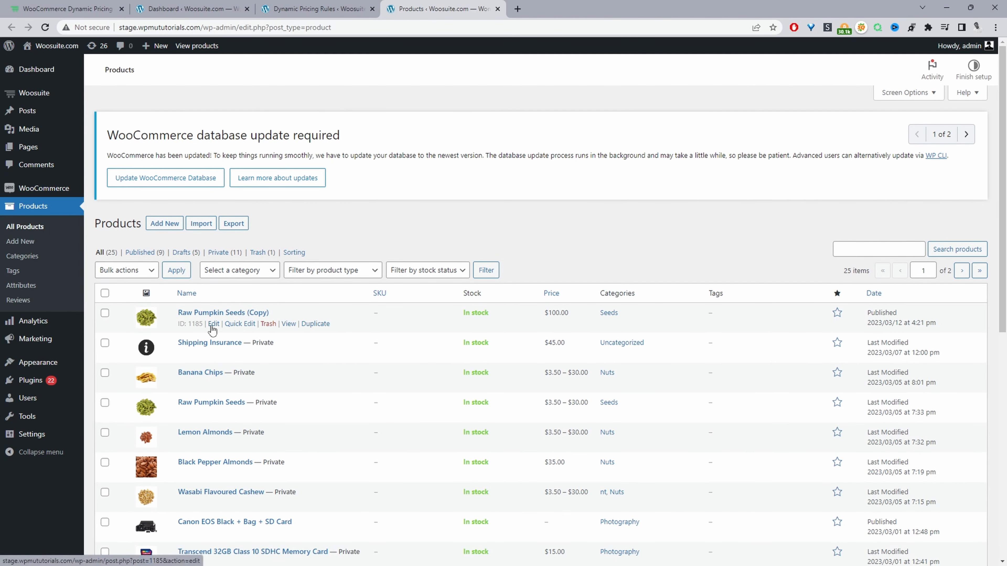
{"action": "left_click", "coordinate": [213, 324]}
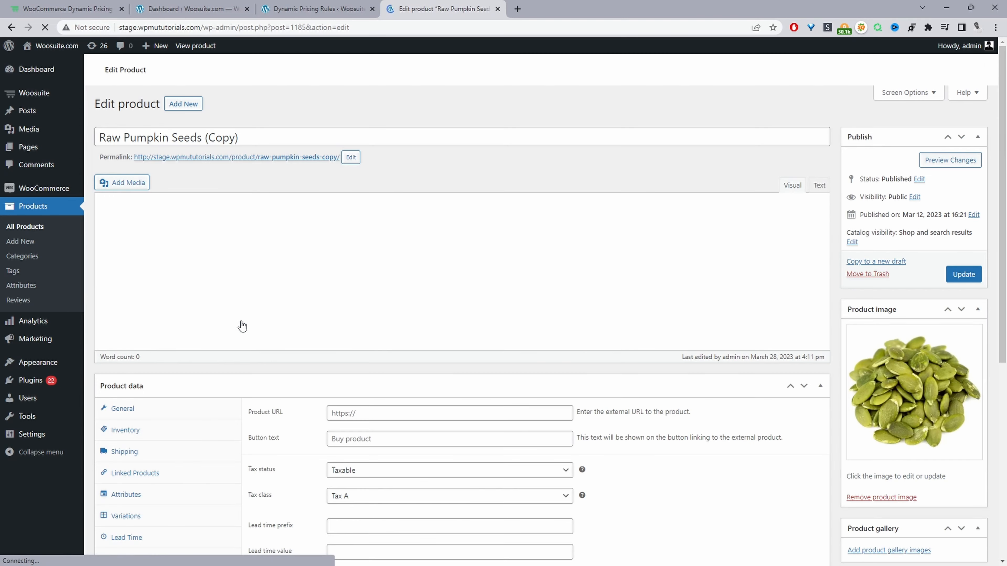
Add a pricing group to the product's Pricing Discount Rules and view the rule processing modes, keeping Bulk.
{"action": "scroll", "coordinate": [240, 326], "scroll_direction": "down", "scroll_amount": 7}
{"action": "scroll", "coordinate": [280, 298], "scroll_direction": "down", "scroll_amount": 1}
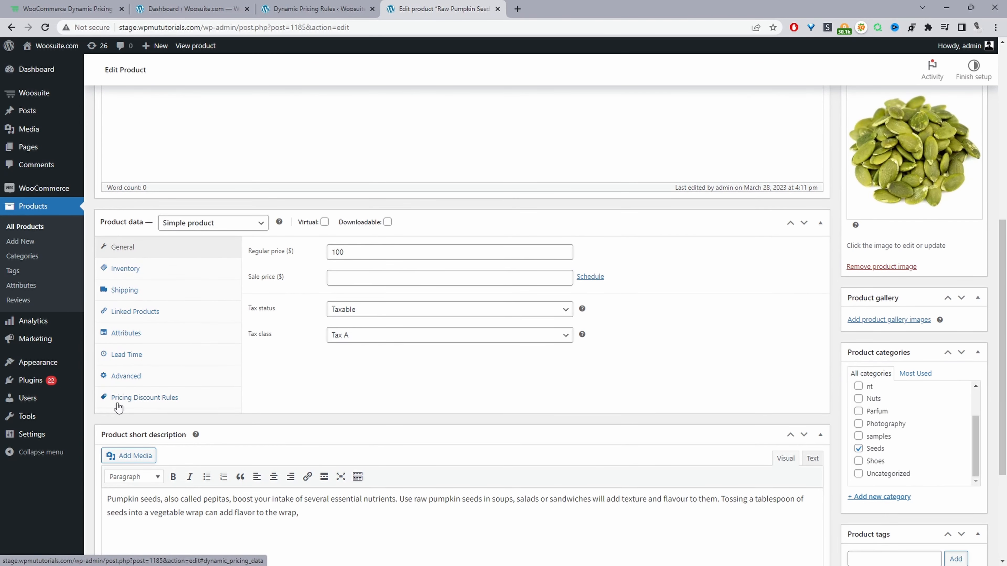
{"action": "left_click", "coordinate": [130, 400]}
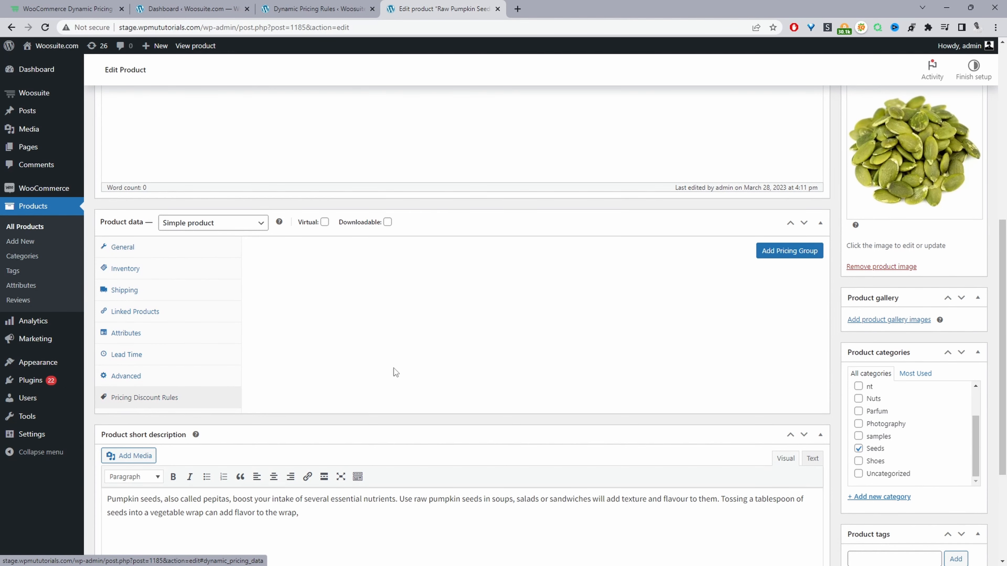
{"action": "left_click", "coordinate": [781, 254]}
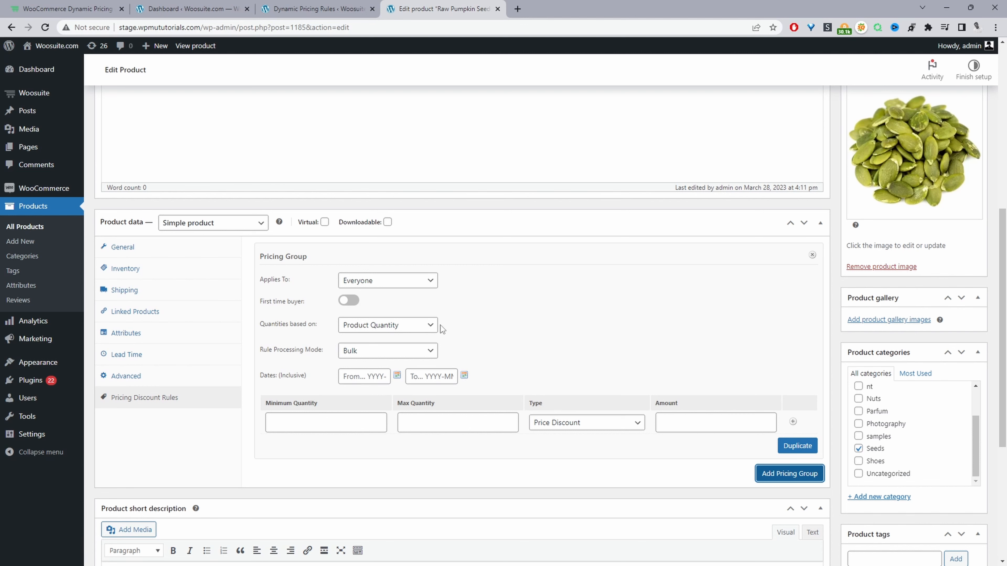
{"action": "left_click", "coordinate": [350, 352]}
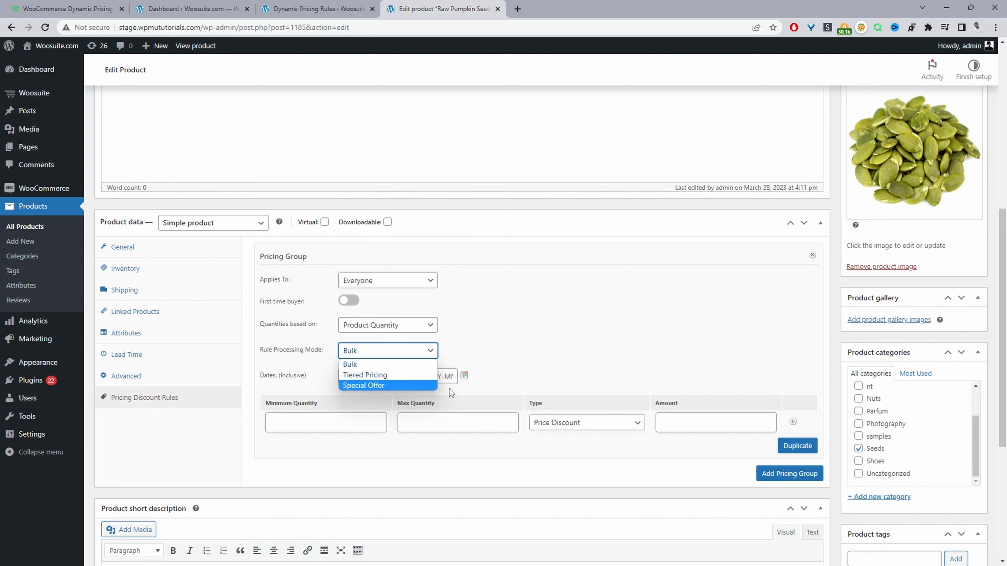
{"action": "left_click", "coordinate": [456, 305]}
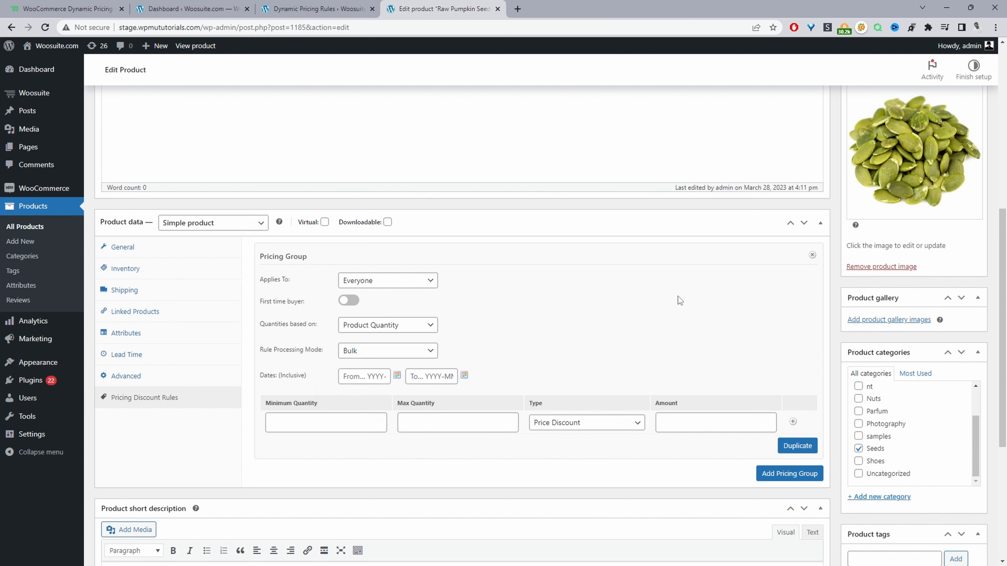
Apply the pricing group to Specific Roles and add the Wholesale Customer role.
{"action": "left_click", "coordinate": [385, 284]}
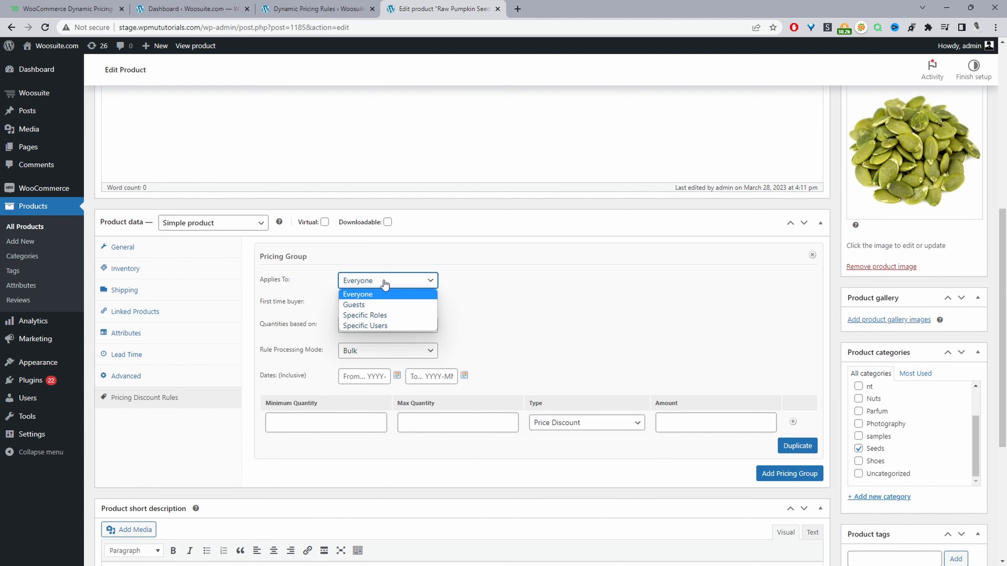
{"action": "left_click", "coordinate": [389, 317]}
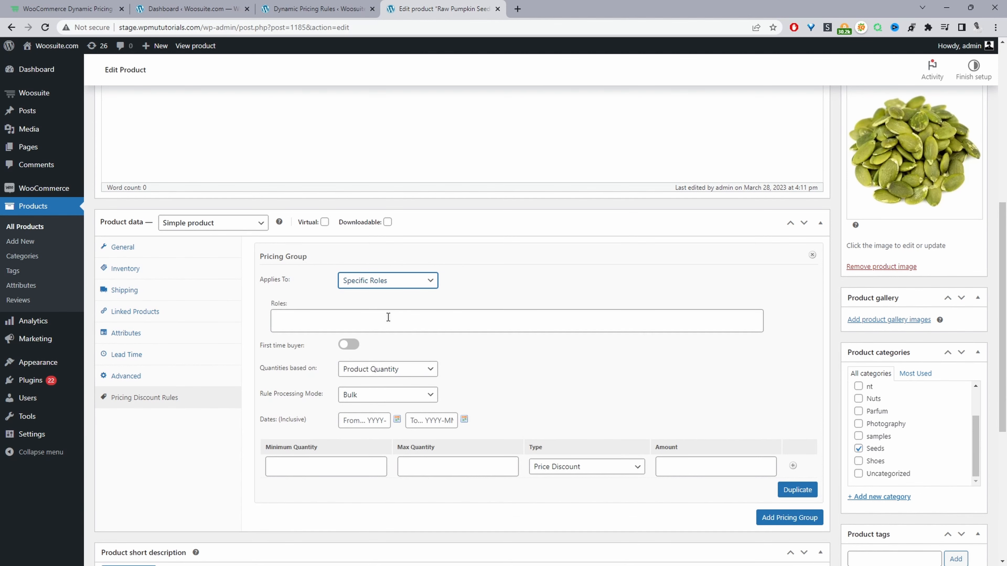
{"action": "left_click", "coordinate": [388, 317]}
{"action": "scroll", "coordinate": [377, 378], "scroll_direction": "down", "scroll_amount": 1}
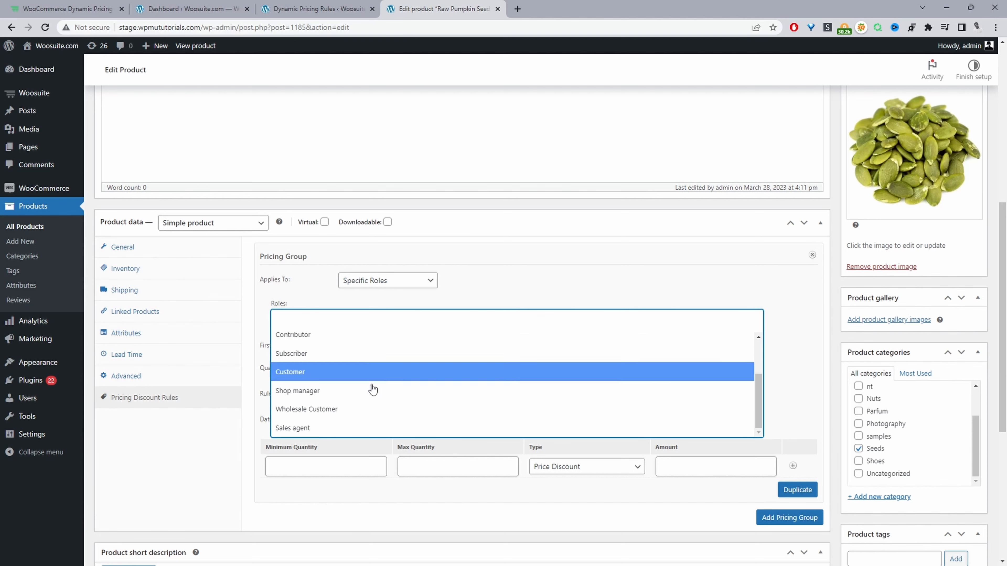
{"action": "left_click", "coordinate": [326, 415]}
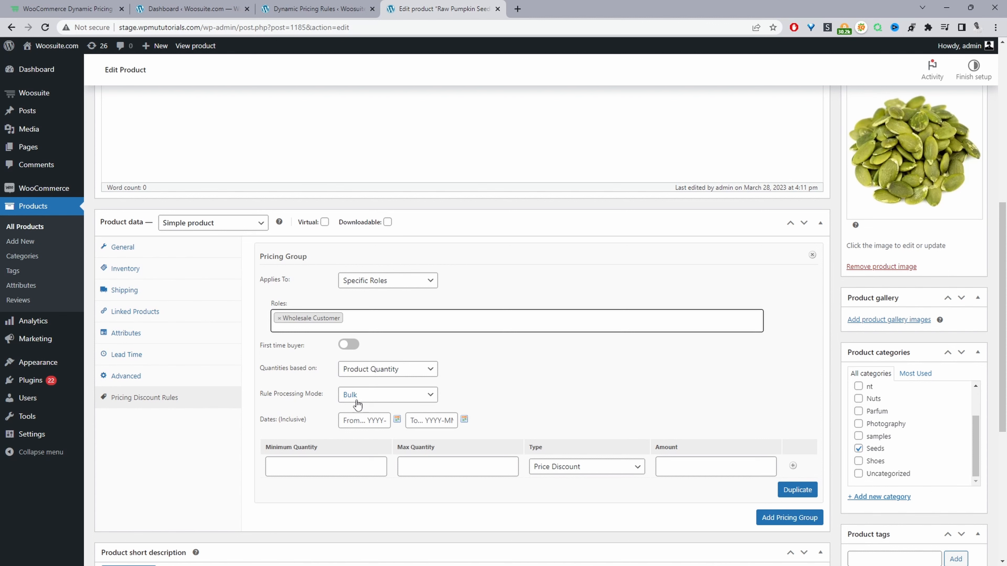
Define the first bulk discount row with minimum quantity 3, max quantity *, type Percentage Discount and amount 10.
{"action": "left_click", "coordinate": [367, 399]}
{"action": "left_click", "coordinate": [285, 462]}
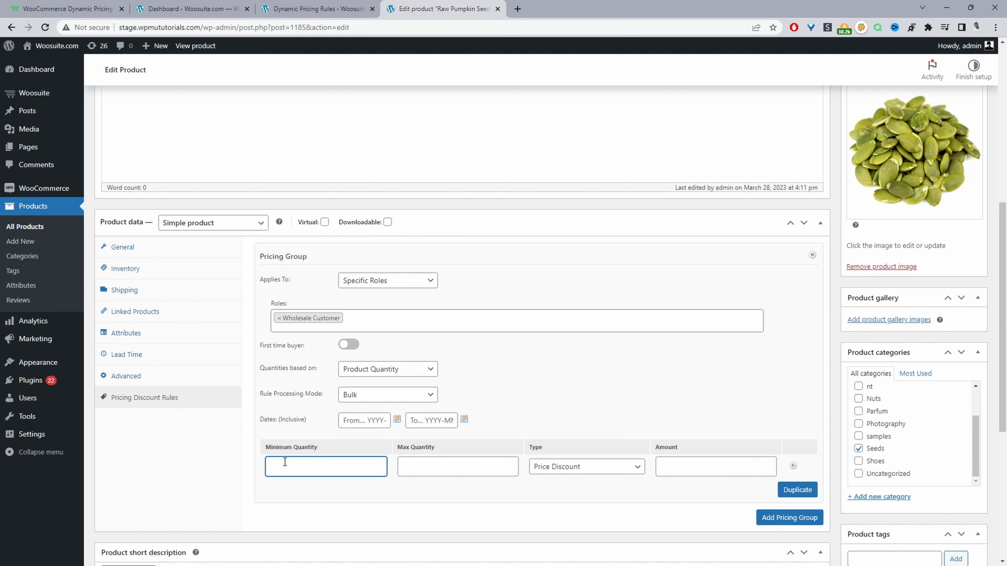
{"action": "type", "text": "3"}
{"action": "left_click", "coordinate": [468, 471]}
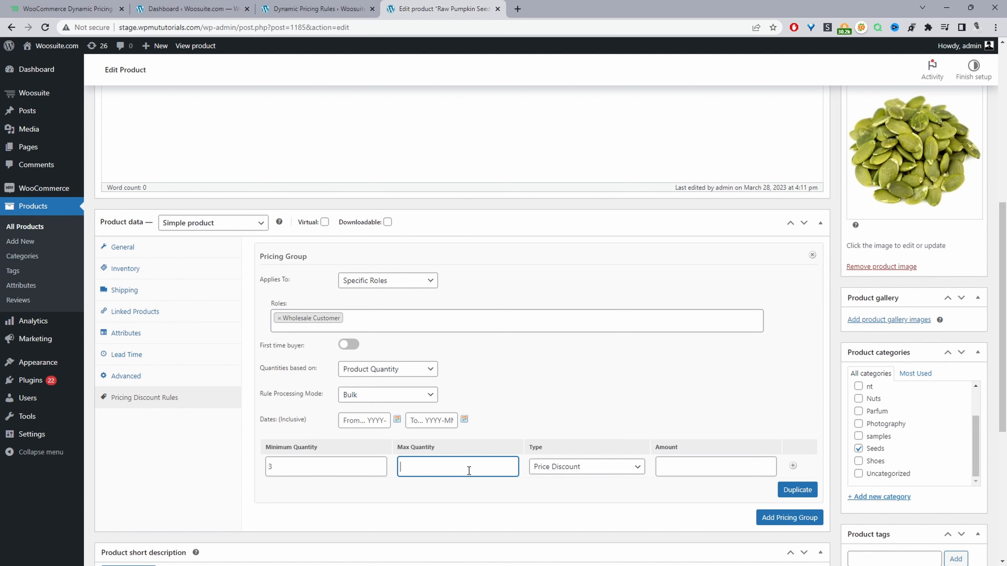
{"action": "type", "text": "*"}
{"action": "left_click", "coordinate": [555, 469]}
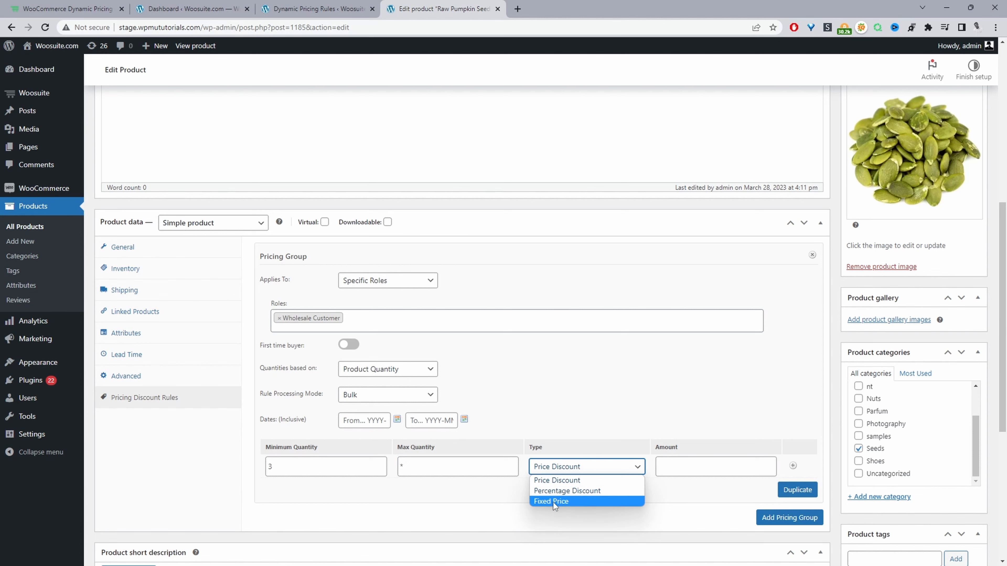
{"action": "left_click", "coordinate": [596, 492]}
{"action": "left_click", "coordinate": [674, 467]}
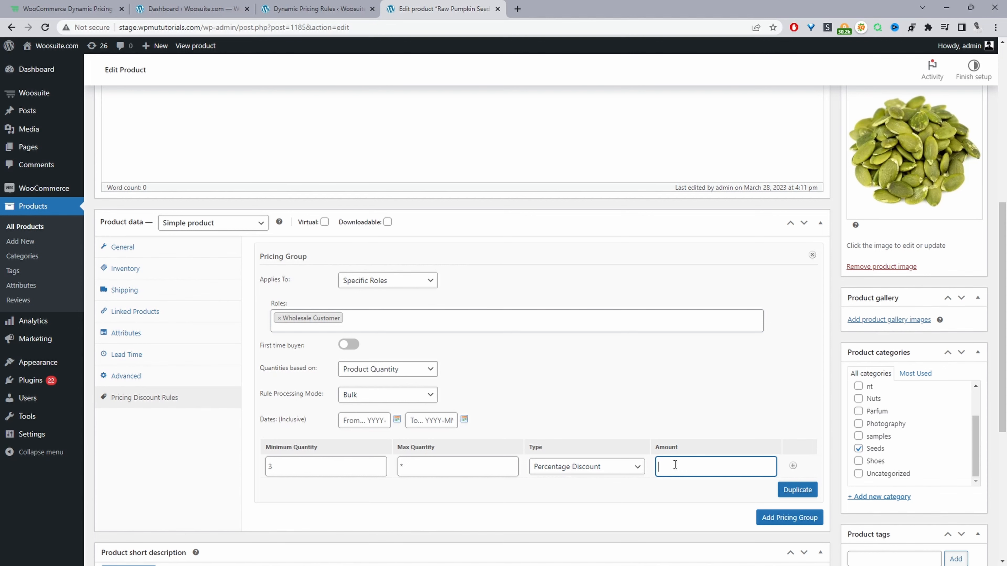
{"action": "type", "text": "10"}
Add a second discount row and set the first row's max quantity to 5.
{"action": "scroll", "coordinate": [753, 411], "scroll_direction": "down", "scroll_amount": 2}
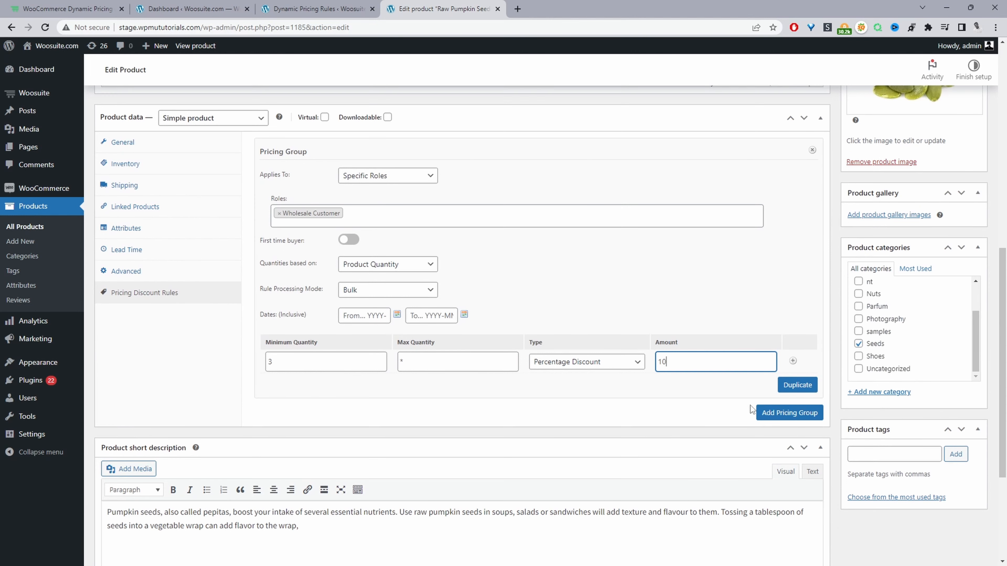
{"action": "left_click", "coordinate": [792, 361]}
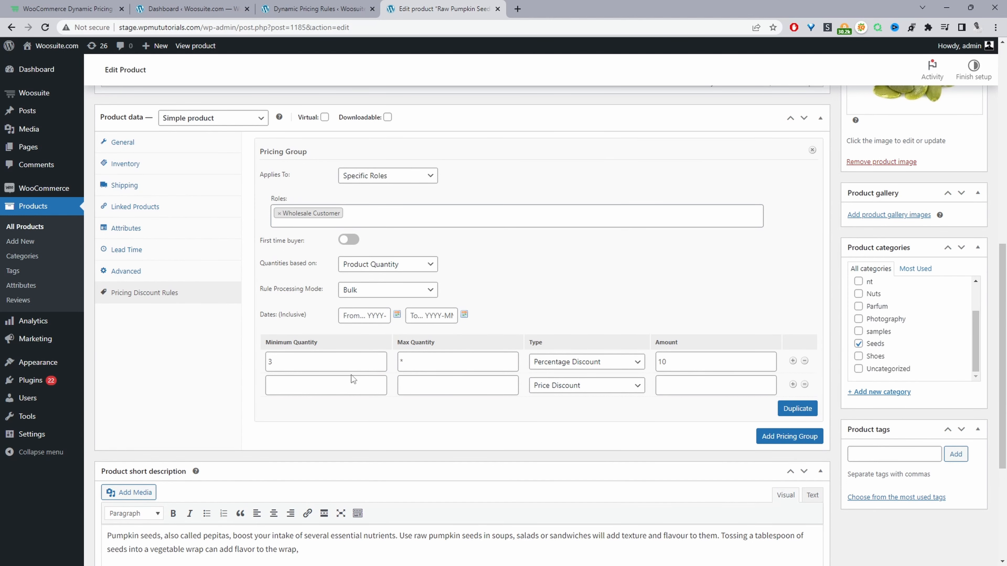
{"action": "left_click_drag", "start_coordinate": [417, 361], "coordinate": [401, 361]}
Fill the second discount row with minimum quantity 6, max quantity *, amount 15 and type Percentage Discount.
{"action": "left_click", "coordinate": [357, 387]}
{"action": "type", "text": "6"}
{"action": "left_click", "coordinate": [437, 385]}
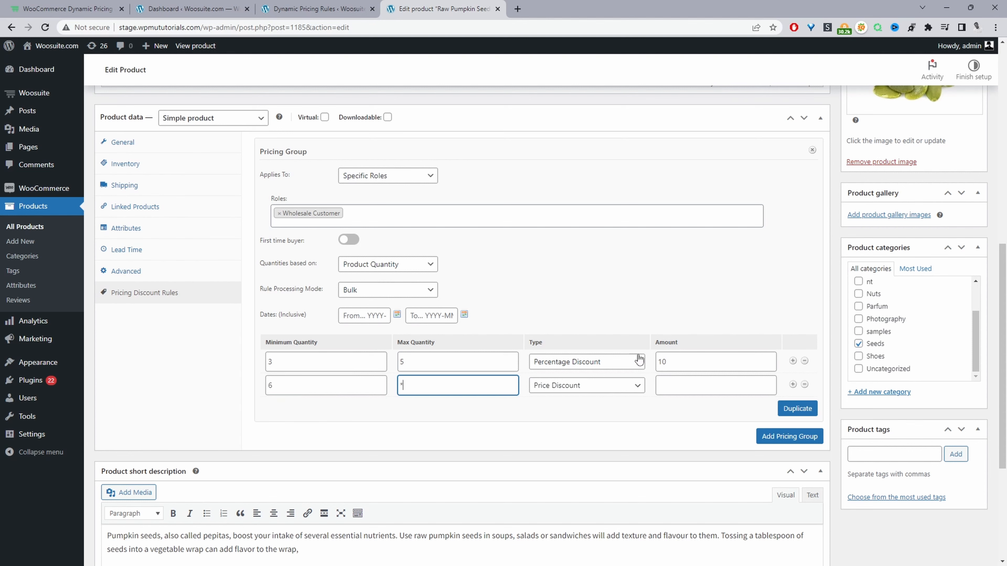
{"action": "left_click", "coordinate": [687, 383]}
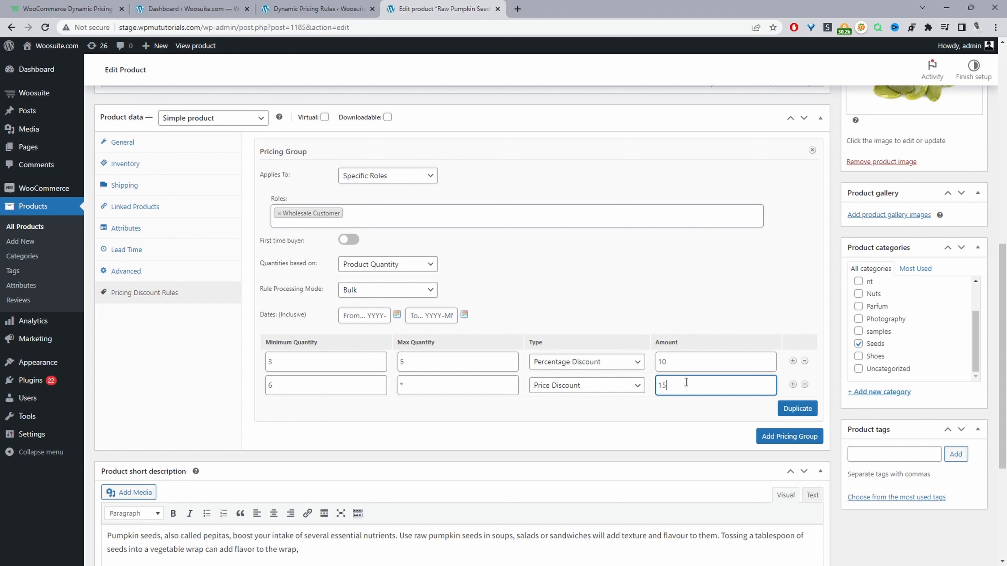
{"action": "left_click", "coordinate": [575, 387]}
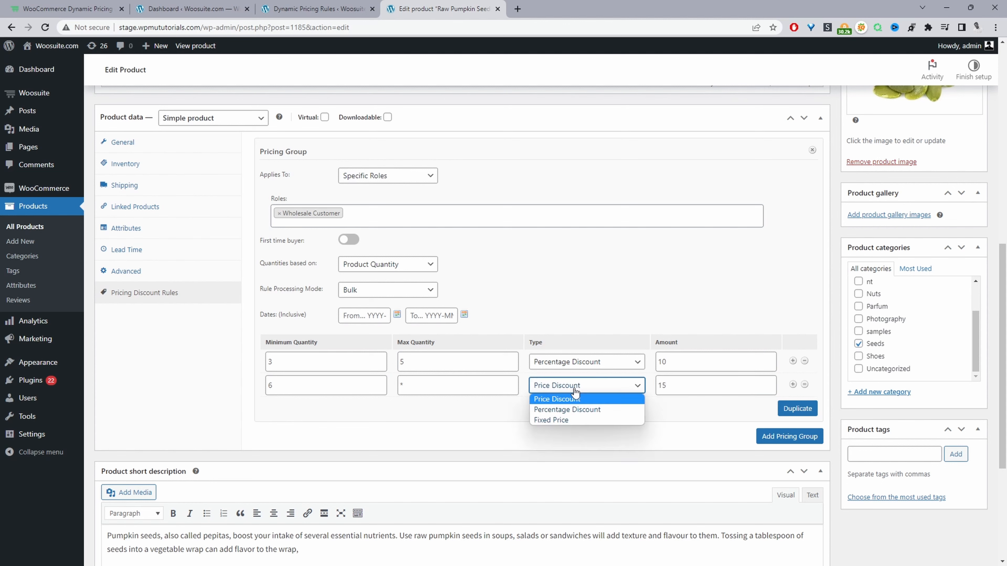
{"action": "left_click", "coordinate": [575, 410]}
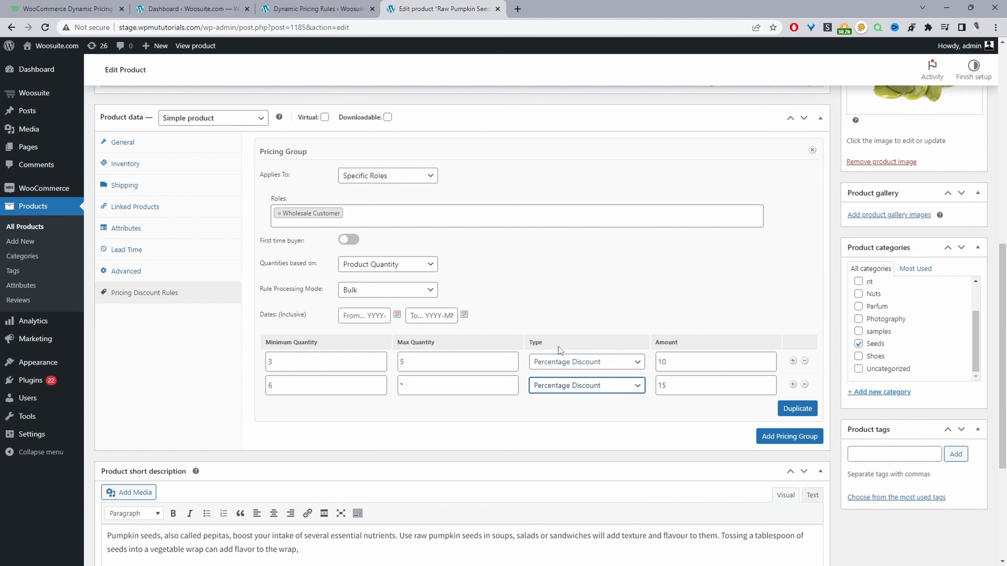
Update the product to save its pricing discount rules.
{"action": "scroll", "coordinate": [349, 318], "scroll_direction": "up", "scroll_amount": 10}
{"action": "left_click", "coordinate": [964, 394]}
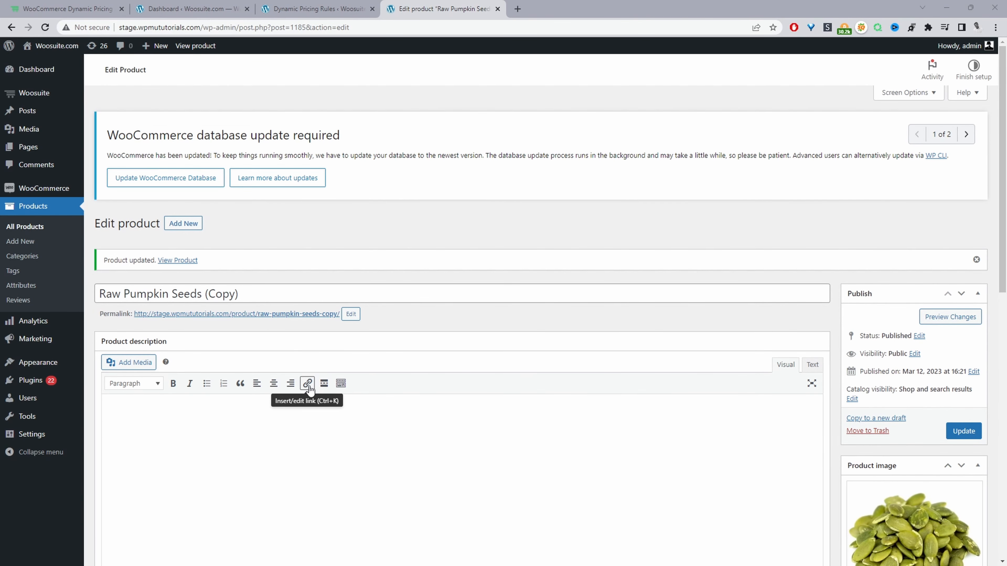
{"action": "scroll", "coordinate": [503, 210], "scroll_direction": "down", "scroll_amount": 6}
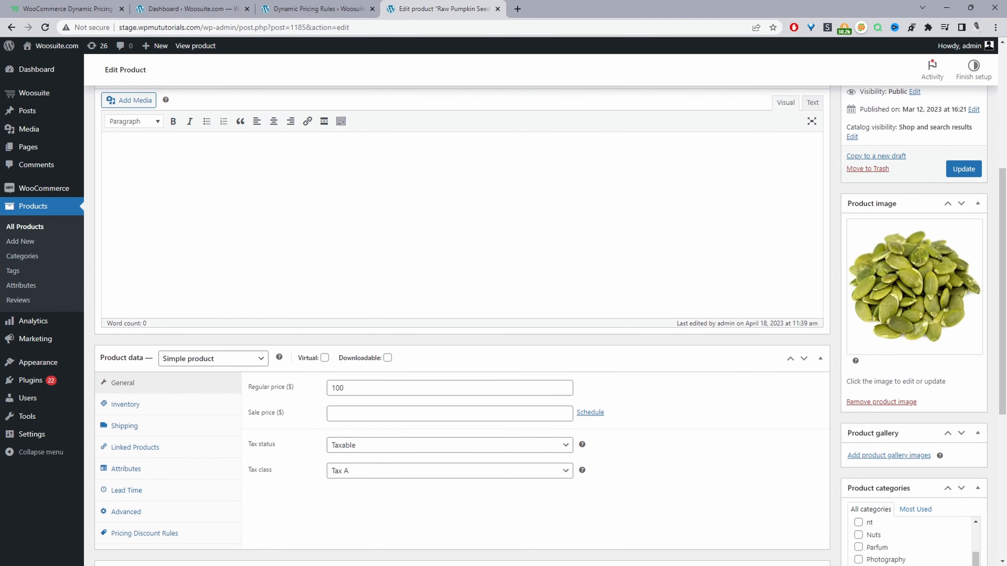
Copy the product's storefront link and open it in the separate Firefox window.
{"action": "right_click", "coordinate": [195, 45]}
{"action": "left_click", "coordinate": [250, 113]}
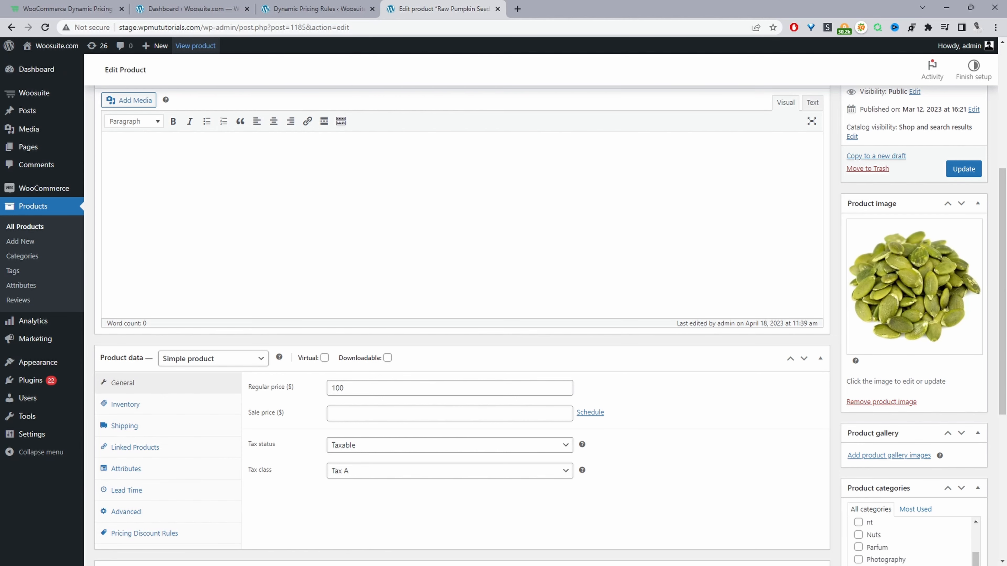
{"action": "key", "text": "alt+Tab"}
{"action": "left_click_drag", "start_coordinate": [660, 77], "coordinate": [629, 52]}
{"action": "left_click", "coordinate": [412, 70]}
{"action": "key", "text": "ctrl+v"}
{"action": "key", "text": "Return"}
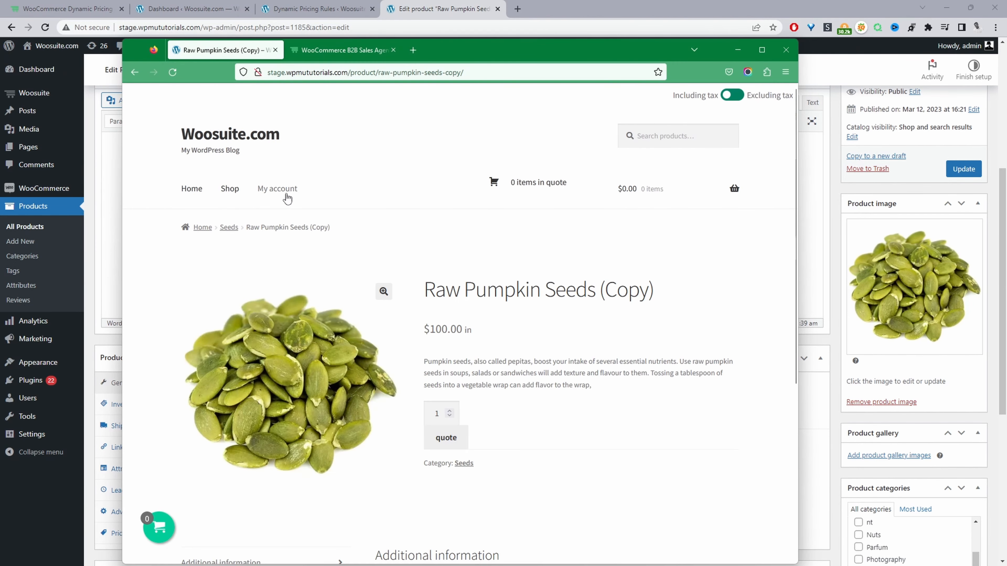
Open the store's My account page and log in with the wholesale customer's username and password.
{"action": "left_click", "coordinate": [278, 189]}
{"action": "scroll", "coordinate": [287, 198], "scroll_direction": "down", "scroll_amount": 5}
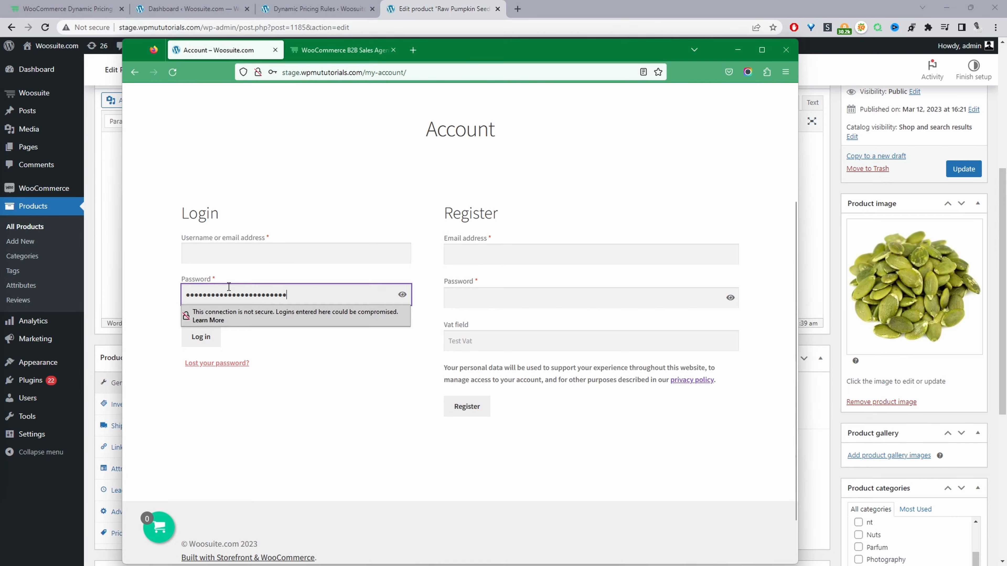
{"action": "key", "text": "Return"}
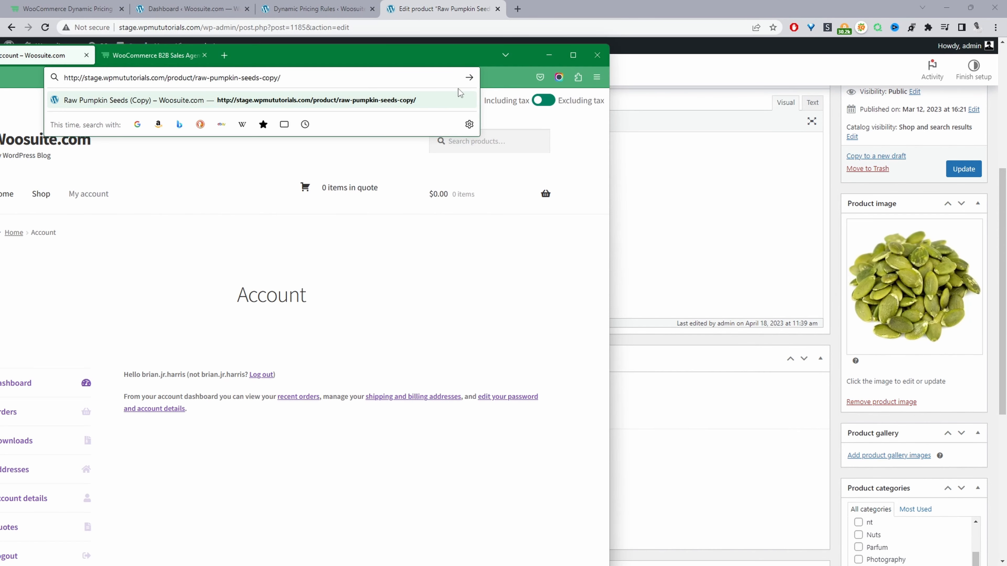
Reopen the Raw Pumpkin Seeds (Copy) product page in a maximized window and examine its bulk purchase pricing table.
{"action": "key", "text": "Return"}
{"action": "left_click", "coordinate": [573, 54]}
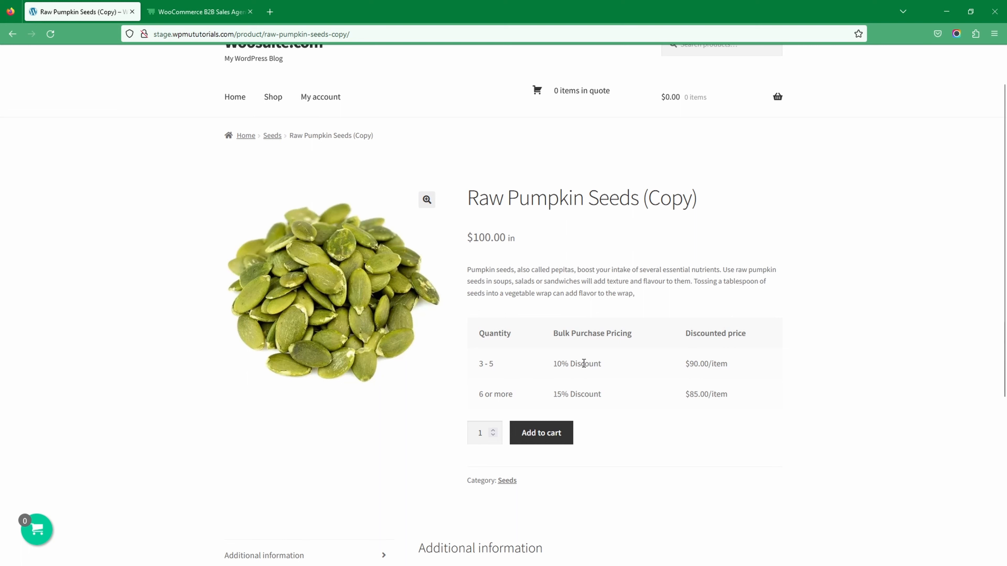
{"action": "double_click", "coordinate": [691, 366]}
{"action": "left_click_drag", "start_coordinate": [479, 393], "coordinate": [577, 395]}
{"action": "left_click_drag", "start_coordinate": [685, 395], "coordinate": [700, 395]}
Set the product quantity to 3, add it to the cart and check the cart total.
{"action": "left_click", "coordinate": [493, 431]}
{"action": "left_click", "coordinate": [493, 431]}
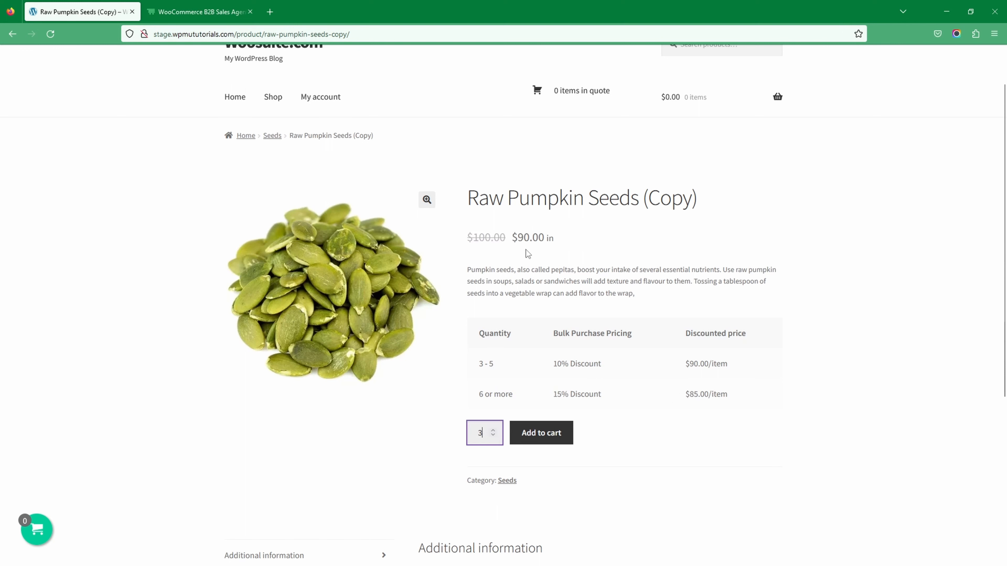
{"action": "left_click", "coordinate": [545, 443]}
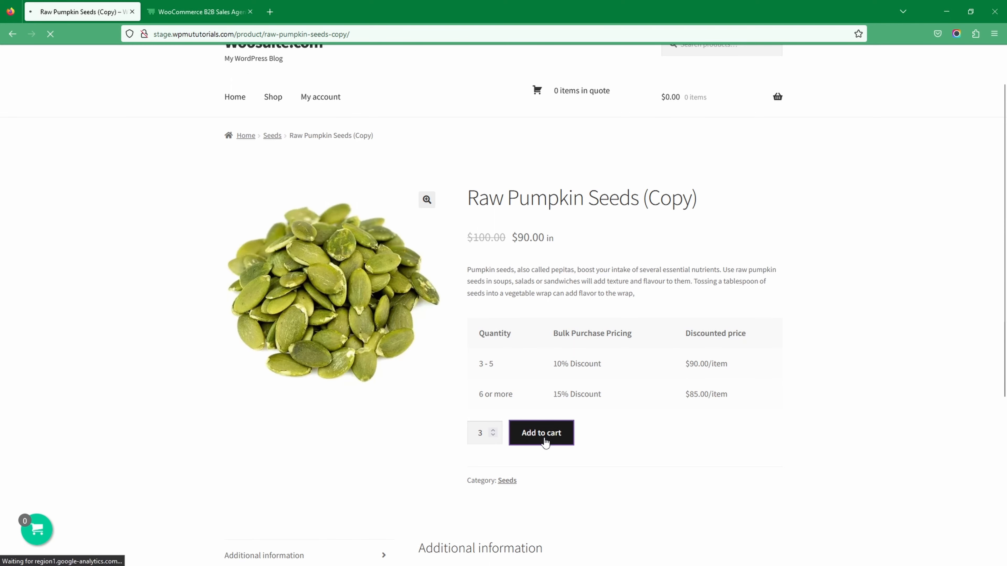
{"action": "mouse_move", "coordinate": [706, 162]}
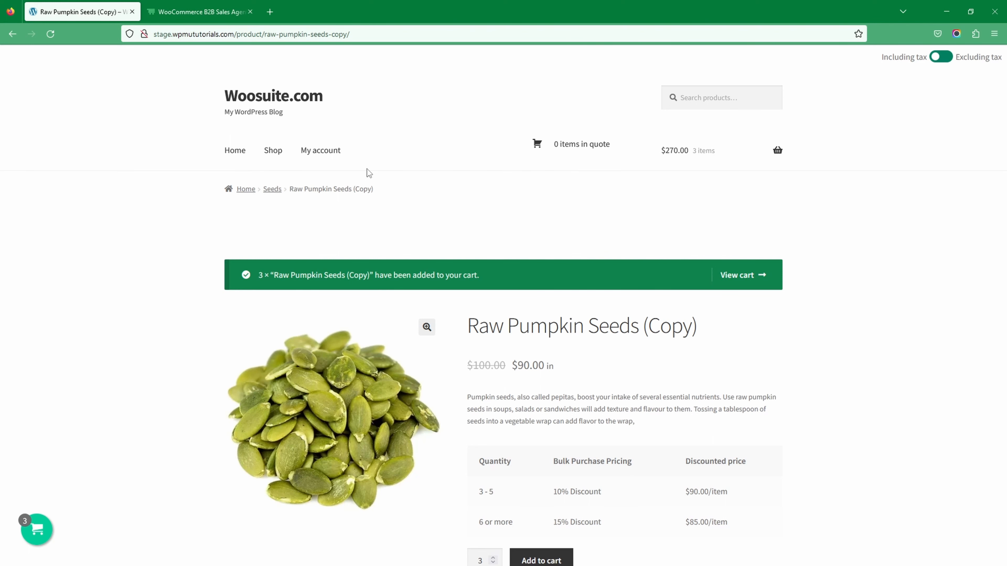
Return to the product editor in Chrome, change the pricing group's role to Administrator and update the product.
{"action": "scroll", "coordinate": [594, 474], "scroll_direction": "down", "scroll_amount": 2}
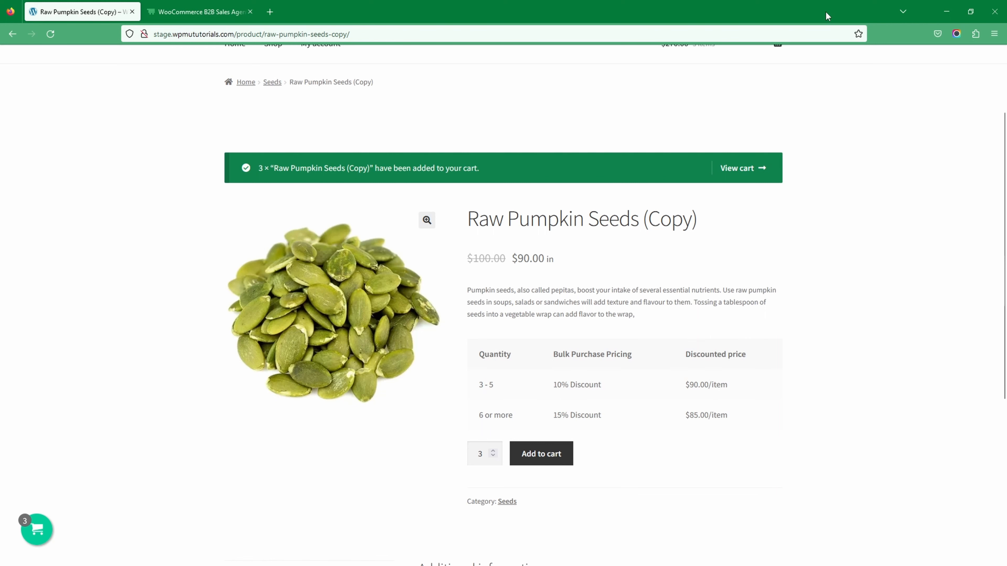
{"action": "left_click", "coordinate": [949, 11]}
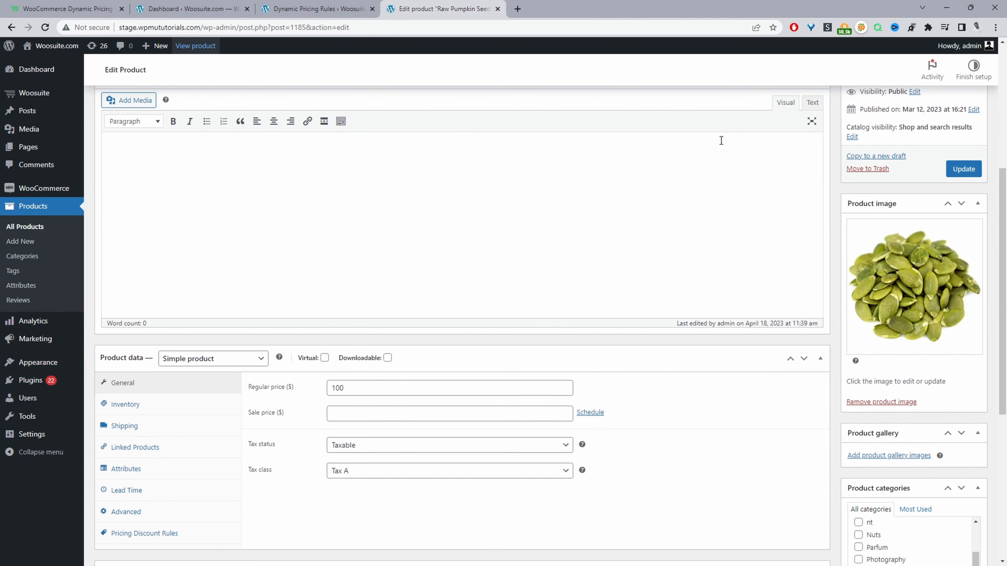
{"action": "scroll", "coordinate": [481, 270], "scroll_direction": "down", "scroll_amount": 3}
{"action": "left_click", "coordinate": [145, 399]}
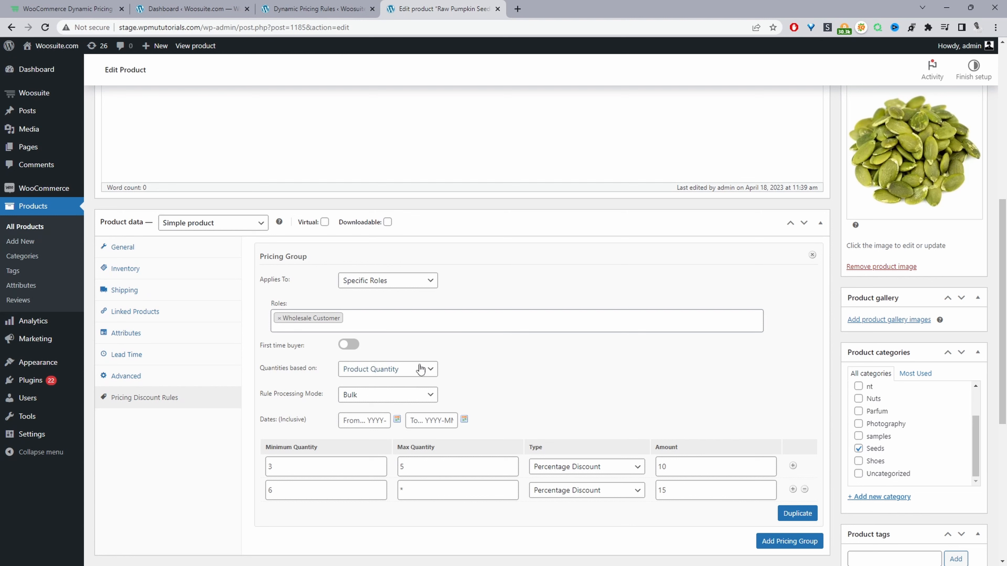
{"action": "left_click", "coordinate": [280, 318]}
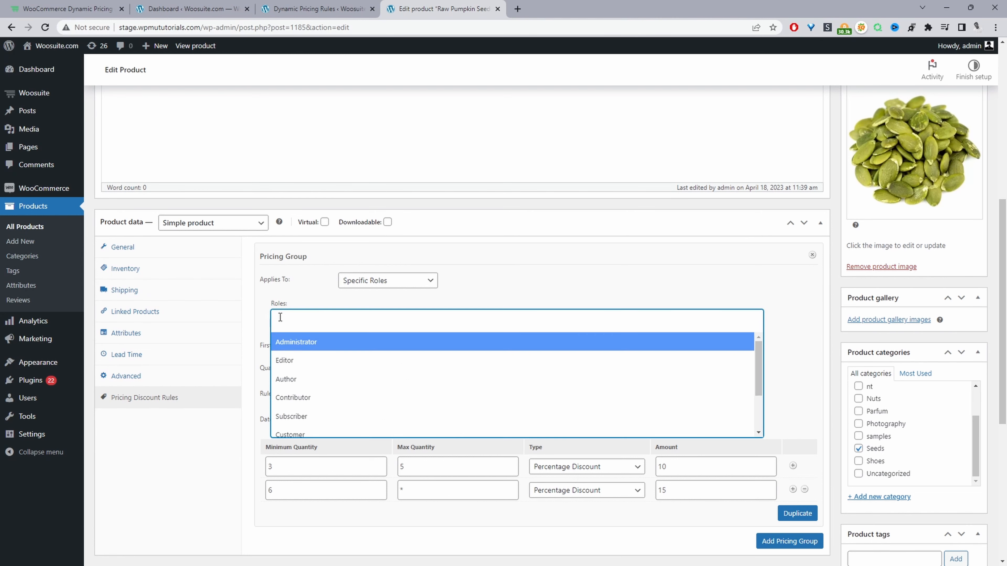
{"action": "left_click", "coordinate": [310, 346]}
{"action": "scroll", "coordinate": [669, 362], "scroll_direction": "up", "scroll_amount": 6}
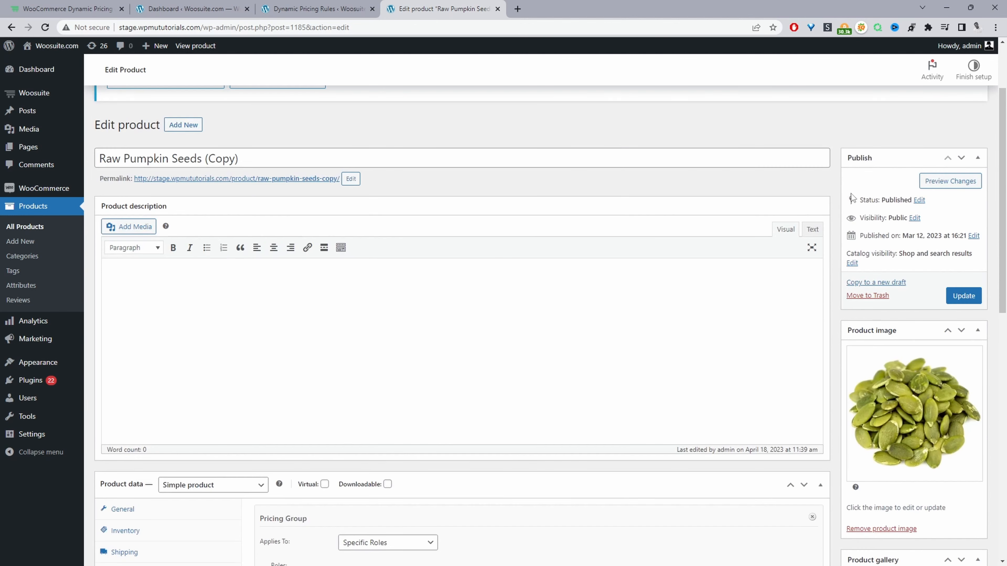
{"action": "left_click", "coordinate": [954, 298]}
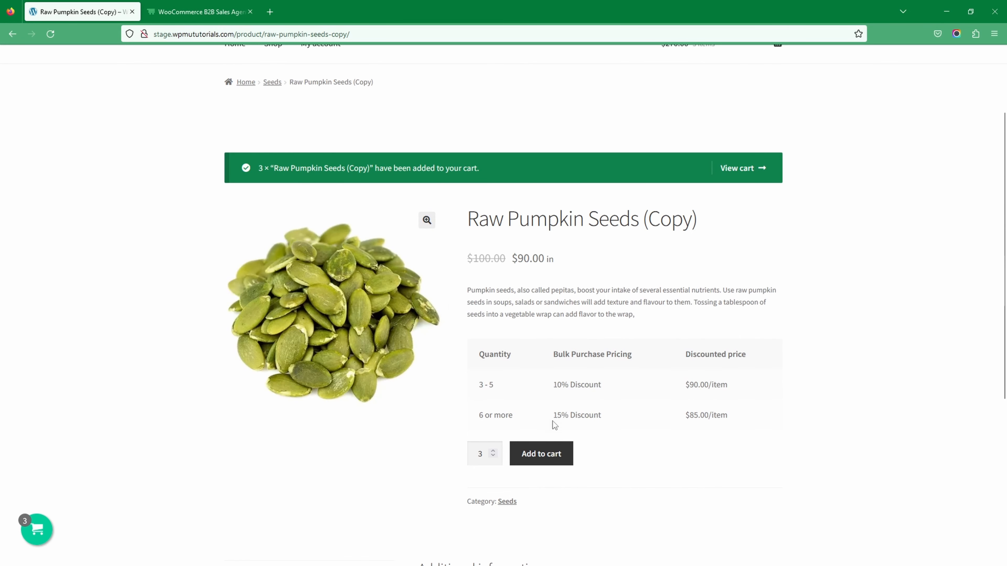
Reload the product page in the Firefox window, add one unit to the cart and check the cart total.
{"action": "left_click", "coordinate": [50, 35]}
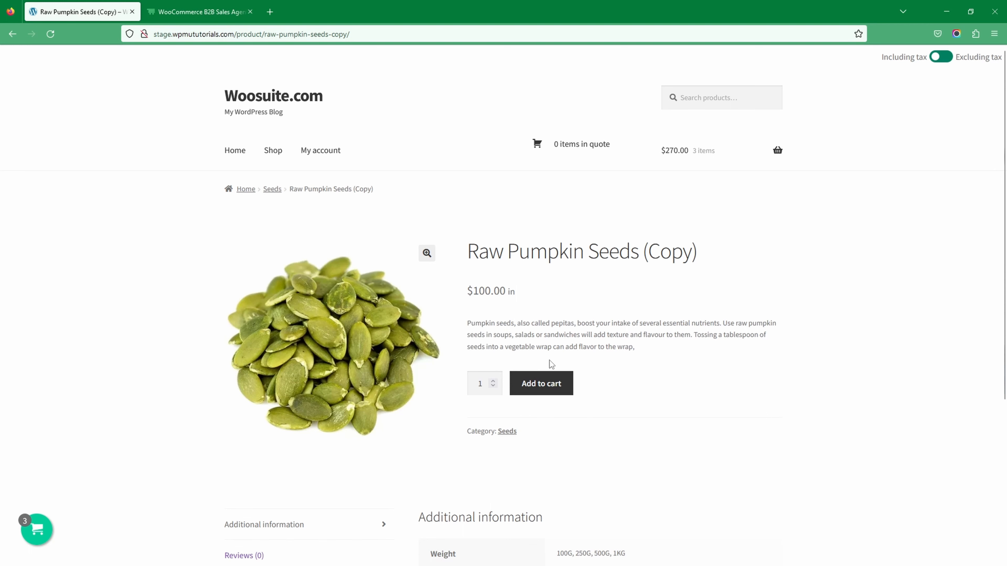
{"action": "left_click", "coordinate": [548, 390]}
{"action": "mouse_move", "coordinate": [699, 149]}
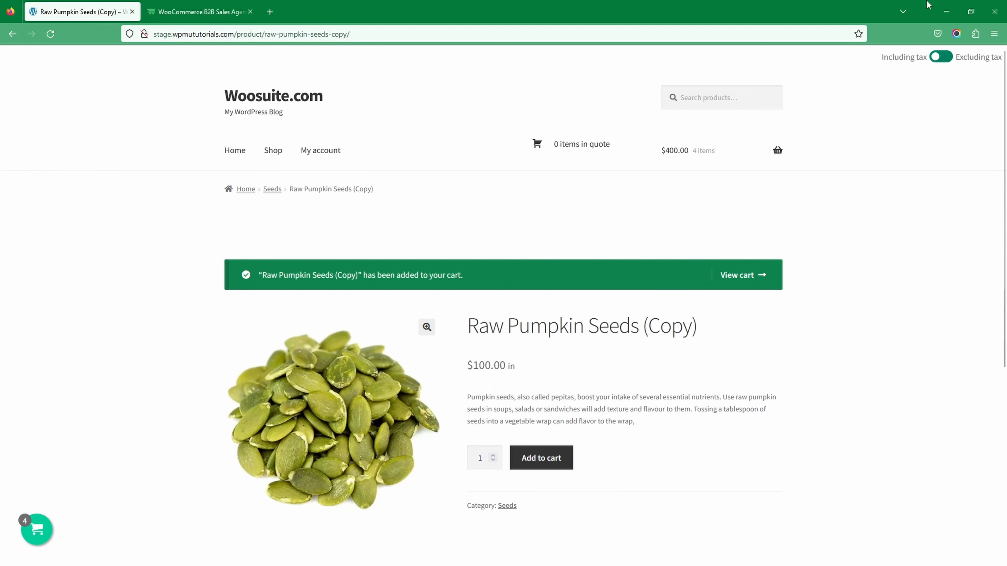
Return to the product editor in Chrome, remove the Administrator pricing group from the discount rules and update the product.
{"action": "left_click", "coordinate": [944, 16]}
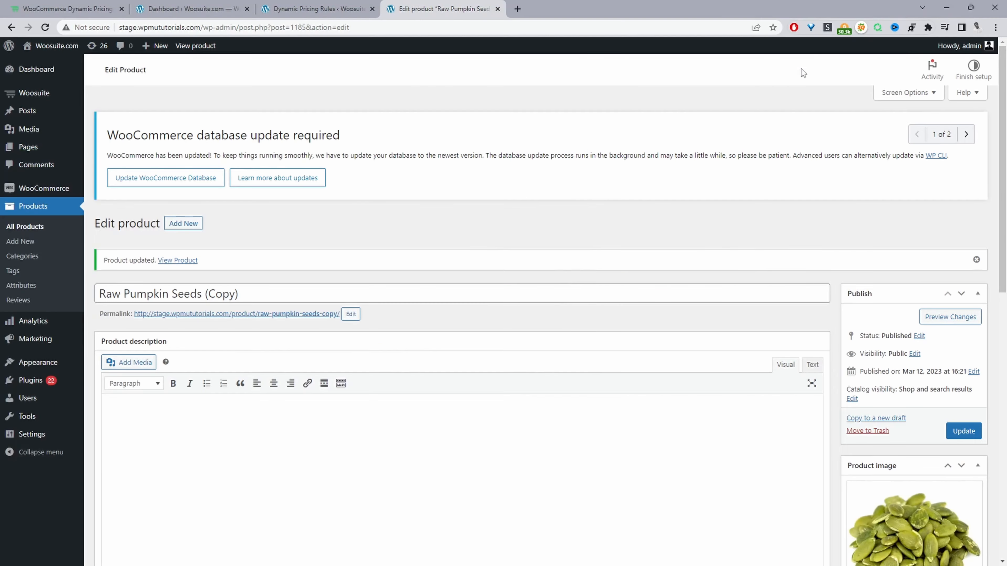
{"action": "scroll", "coordinate": [490, 249], "scroll_direction": "down", "scroll_amount": 8}
{"action": "left_click", "coordinate": [175, 380]}
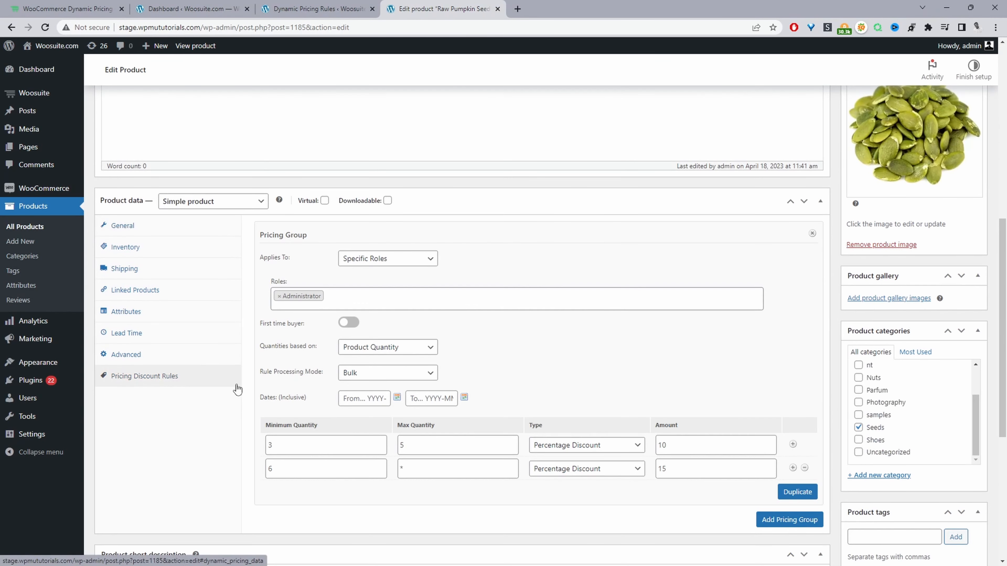
{"action": "left_click", "coordinate": [816, 232]}
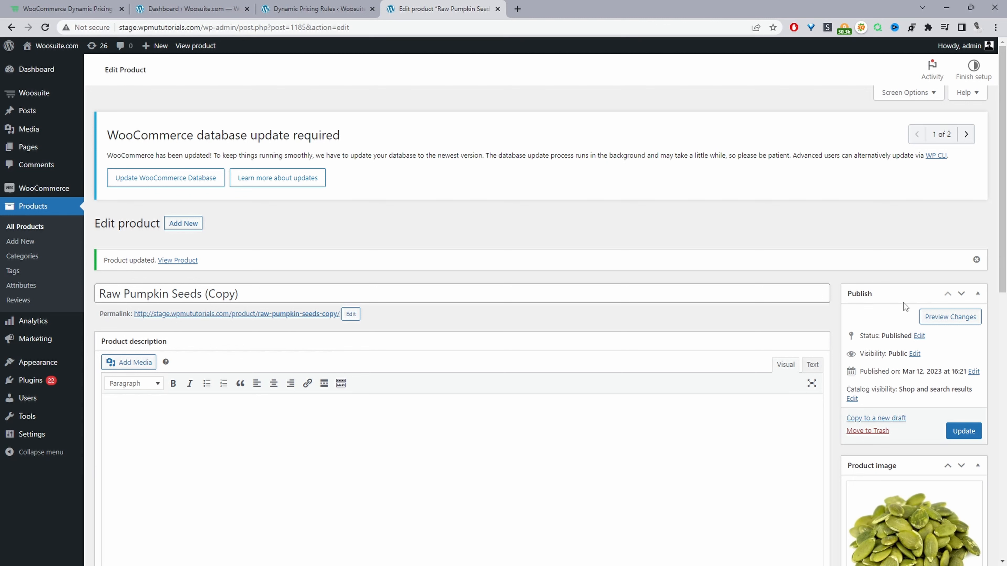
Open Woosuite's Dynamic Pricing Rules and add an order totals pricing group with an admin title starting "spend $100 get 10% for".
{"action": "mouse_move", "coordinate": [70, 103]}
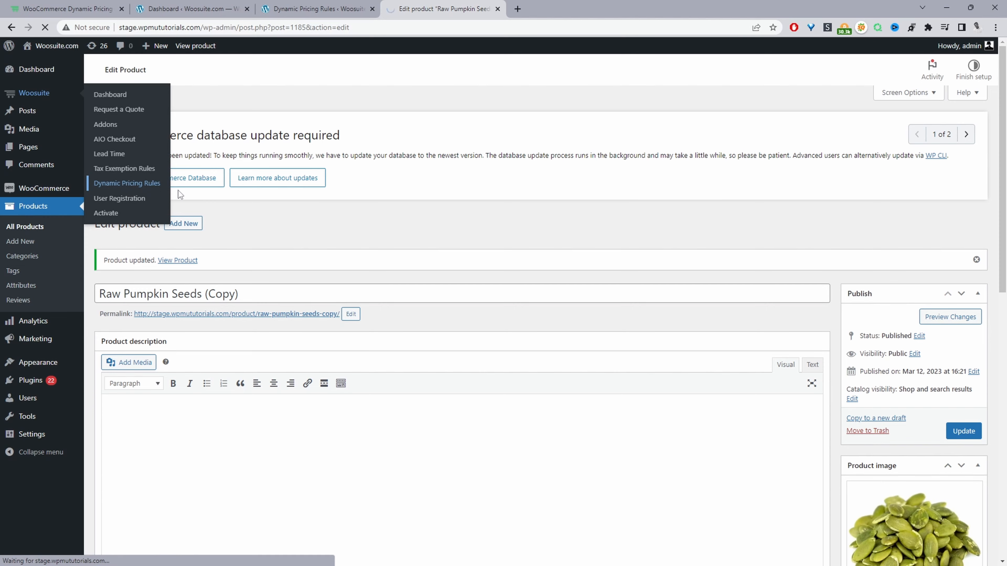
{"action": "left_click", "coordinate": [140, 185]}
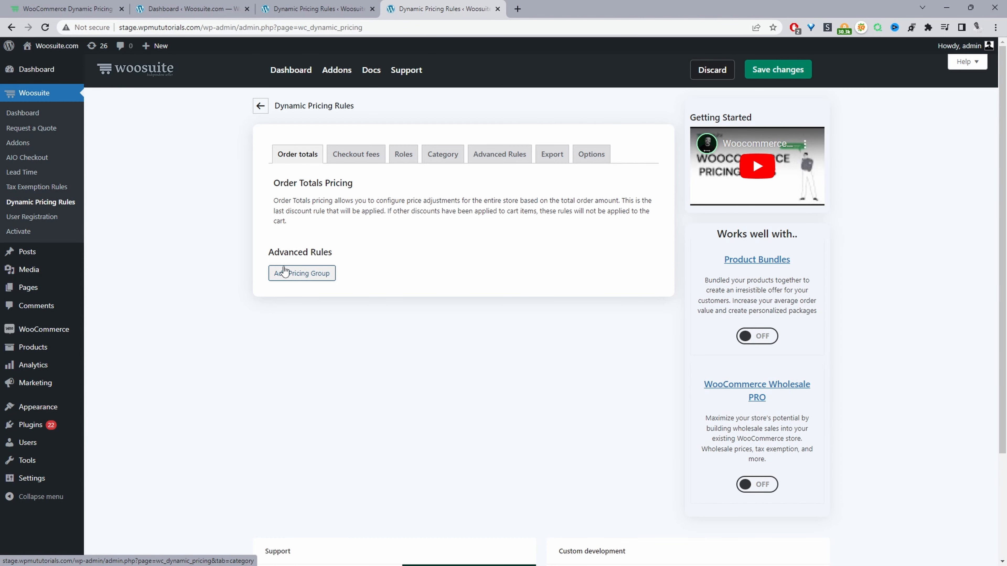
{"action": "left_click", "coordinate": [306, 278]}
{"action": "left_click", "coordinate": [298, 316]}
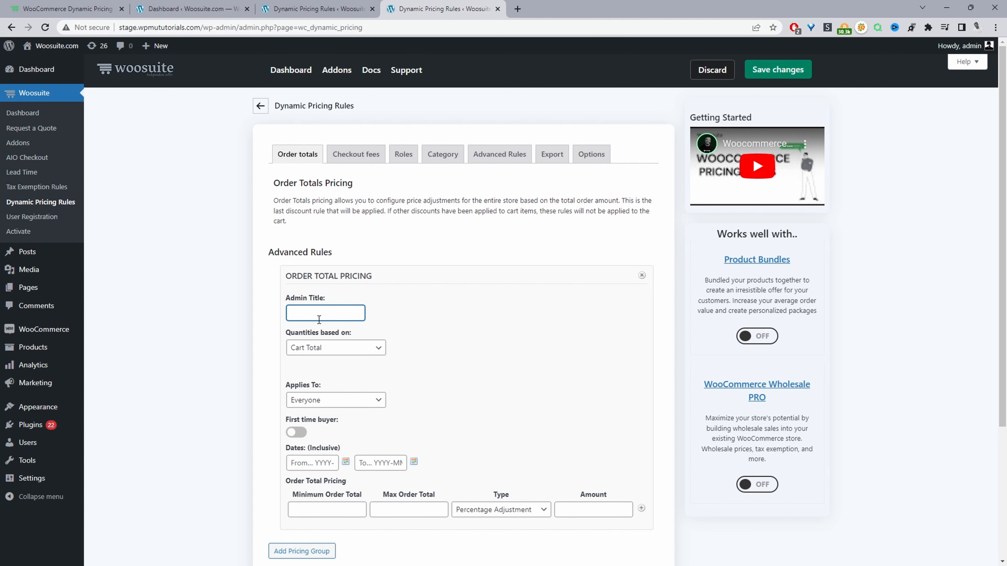
{"action": "type", "text": "Spend $100 get 10% for"}
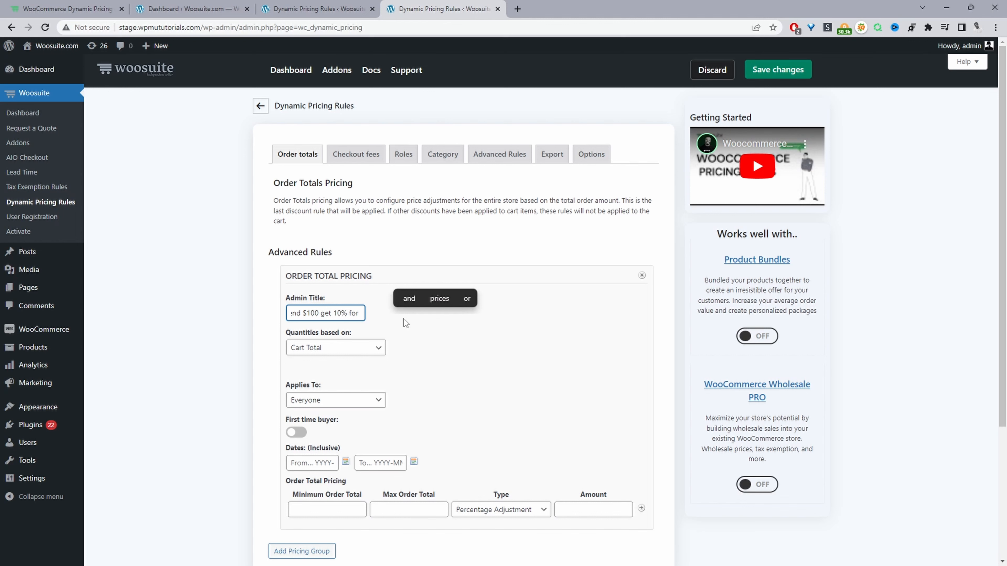
{"action": "left_click", "coordinate": [515, 353]}
Keep the order total rule based on Cart Total and apply it to the specific role Wholesale Customer.
{"action": "left_click", "coordinate": [309, 348]}
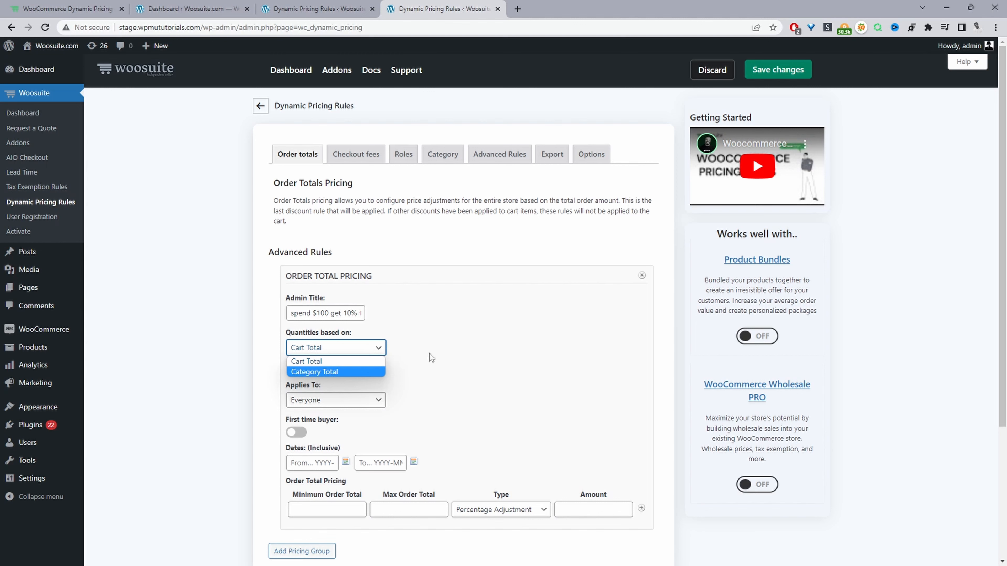
{"action": "left_click", "coordinate": [440, 342]}
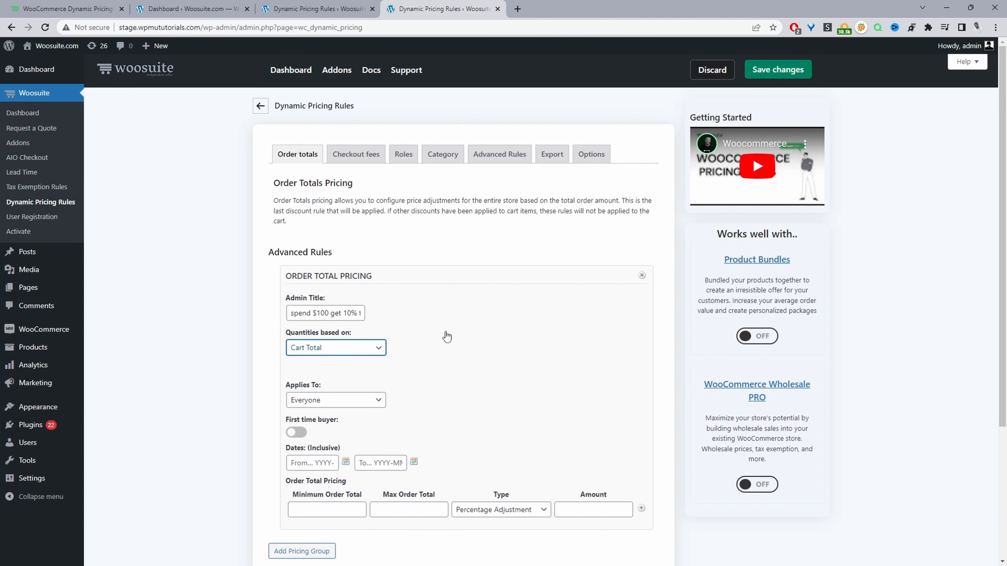
{"action": "scroll", "coordinate": [447, 336], "scroll_direction": "down", "scroll_amount": 2}
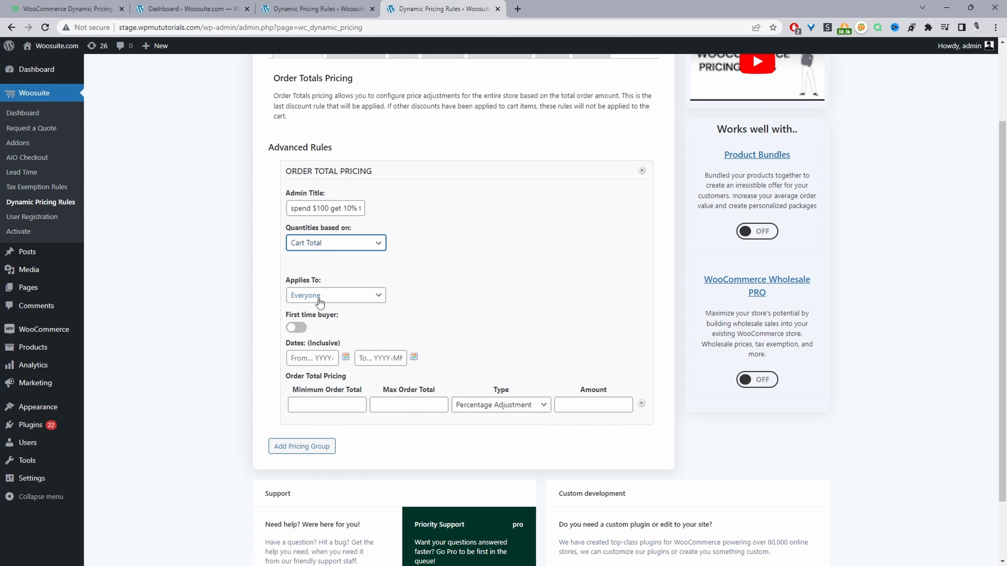
{"action": "left_click", "coordinate": [320, 301]}
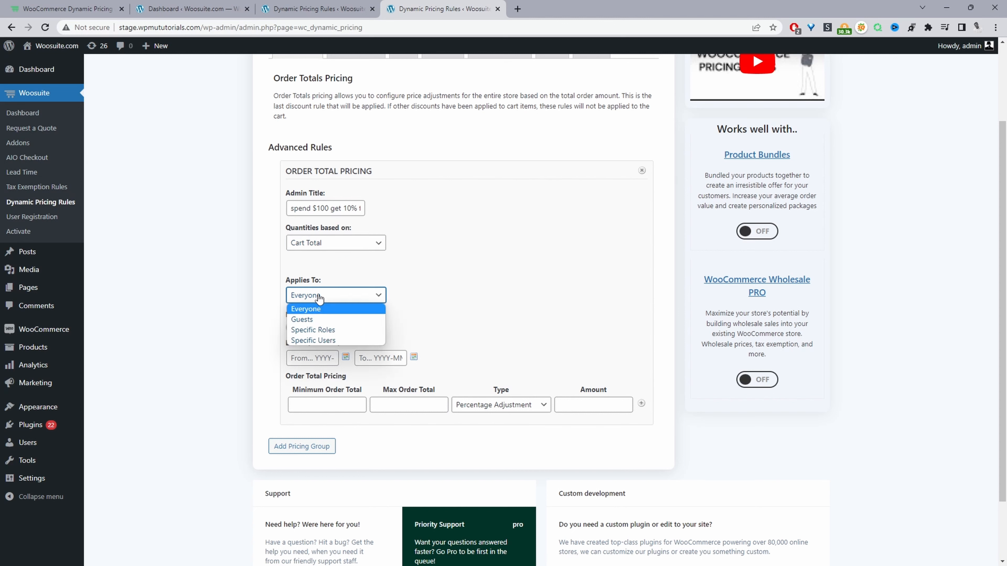
{"action": "left_click", "coordinate": [316, 330]}
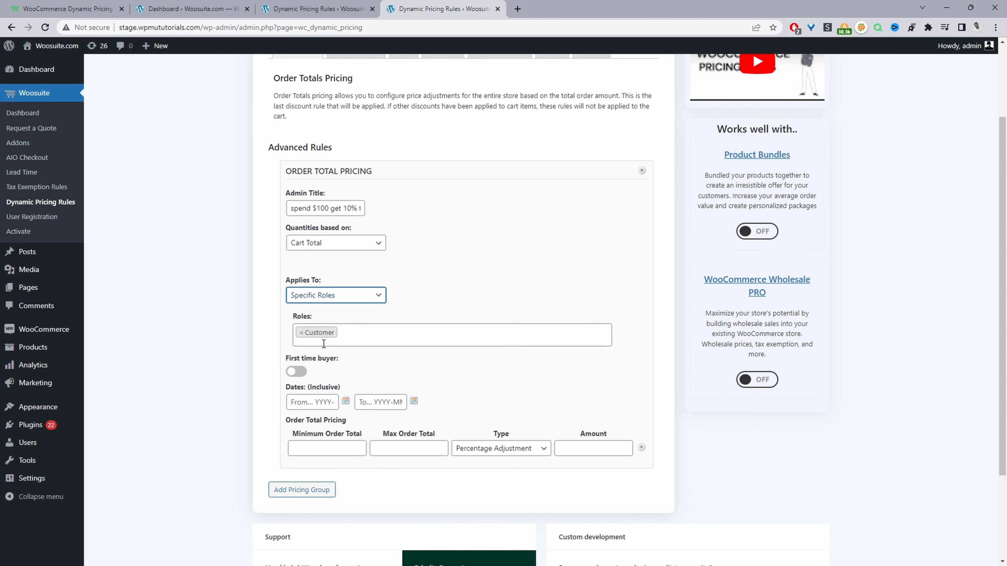
{"action": "left_click", "coordinate": [309, 339]}
{"action": "scroll", "coordinate": [359, 420], "scroll_direction": "down", "scroll_amount": 2}
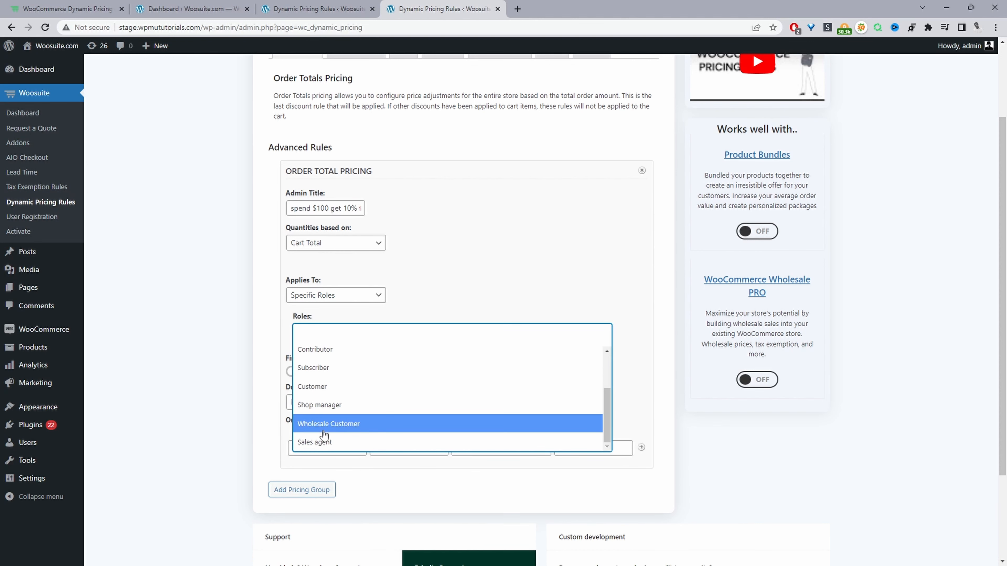
{"action": "left_click", "coordinate": [333, 426]}
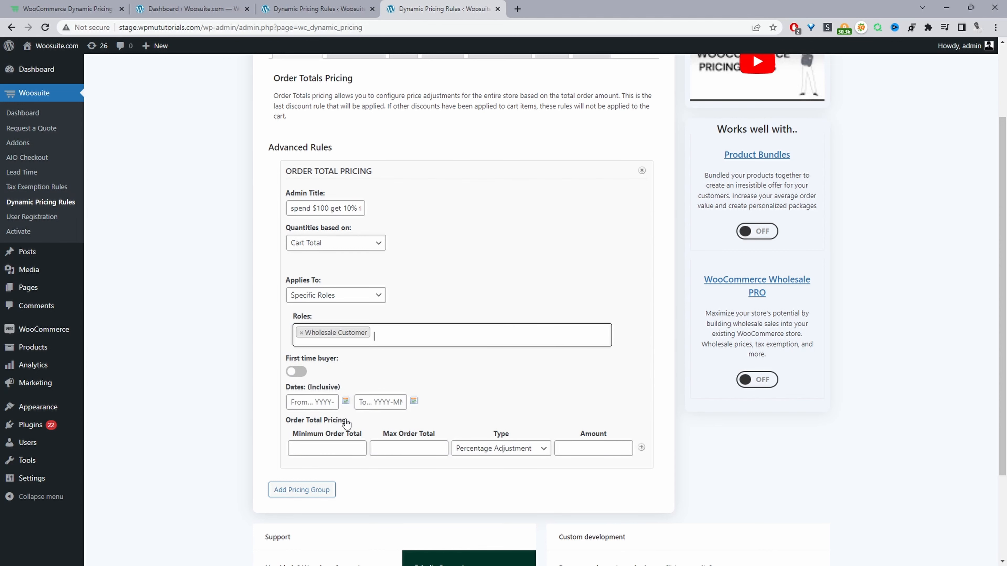
Set the rule's minimum order total to 100, maximum to * and percentage adjustment to 10, and save the changes.
{"action": "scroll", "coordinate": [517, 395], "scroll_direction": "down", "scroll_amount": 3}
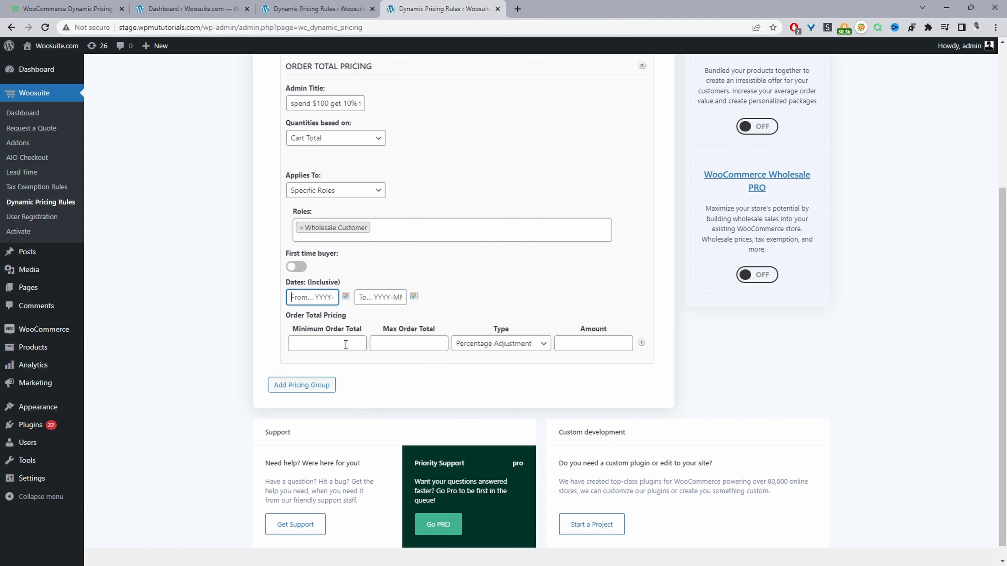
{"action": "left_click", "coordinate": [334, 348]}
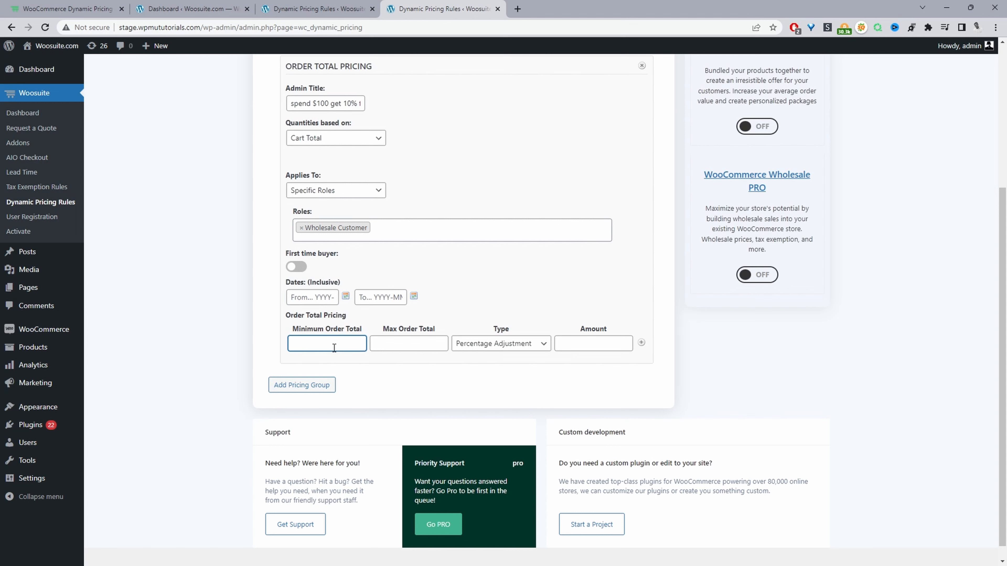
{"action": "left_click", "coordinate": [395, 352]}
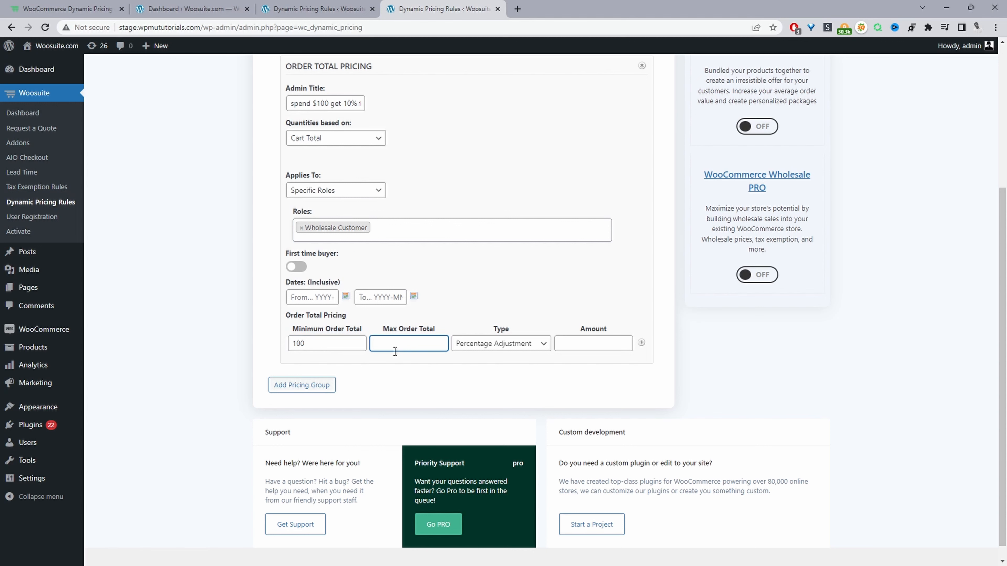
{"action": "type", "text": "*"}
{"action": "double_click", "coordinate": [310, 343]}
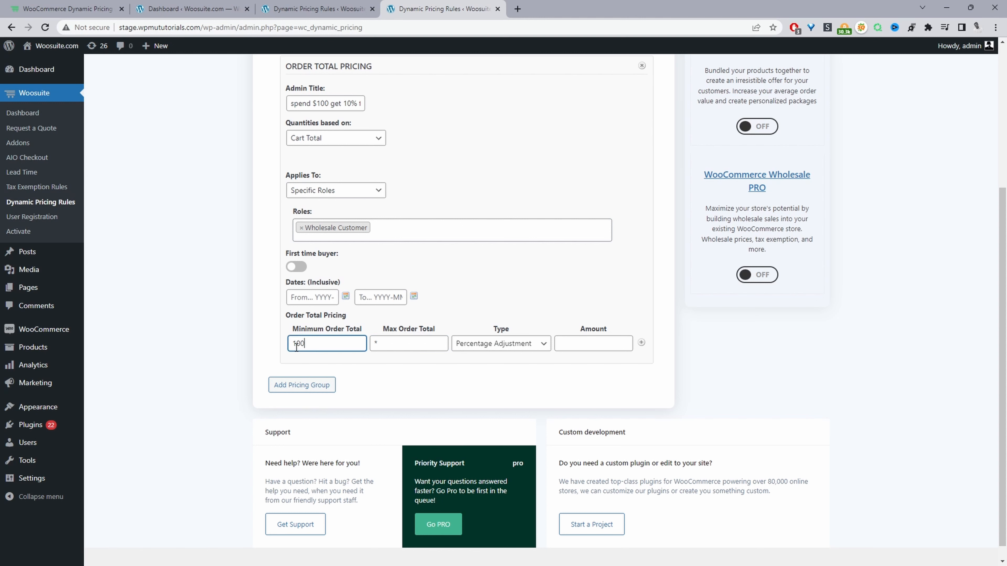
{"action": "left_click", "coordinate": [504, 345]}
{"action": "left_click", "coordinate": [513, 345]}
{"action": "left_click", "coordinate": [574, 344]}
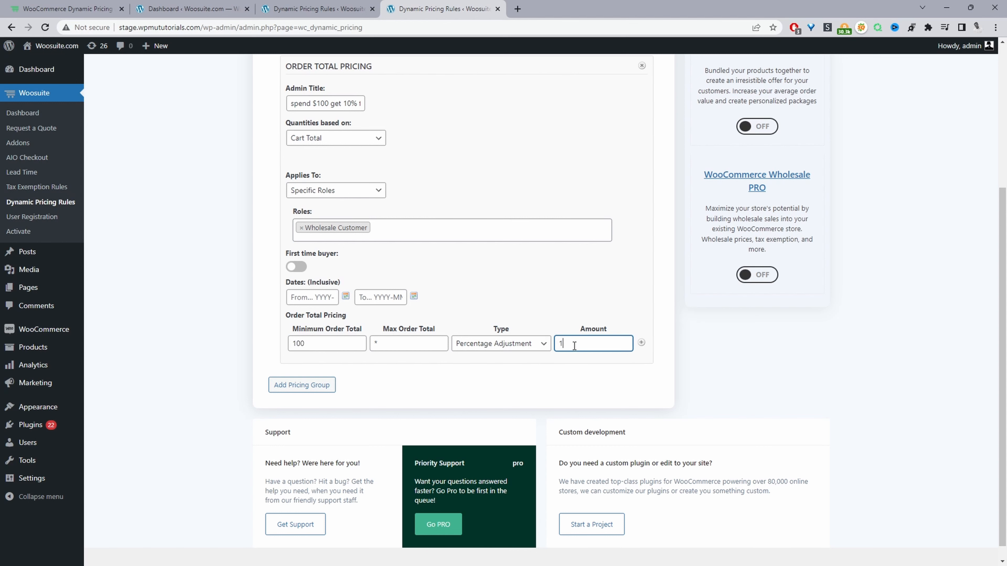
{"action": "scroll", "coordinate": [682, 335], "scroll_direction": "up", "scroll_amount": 5}
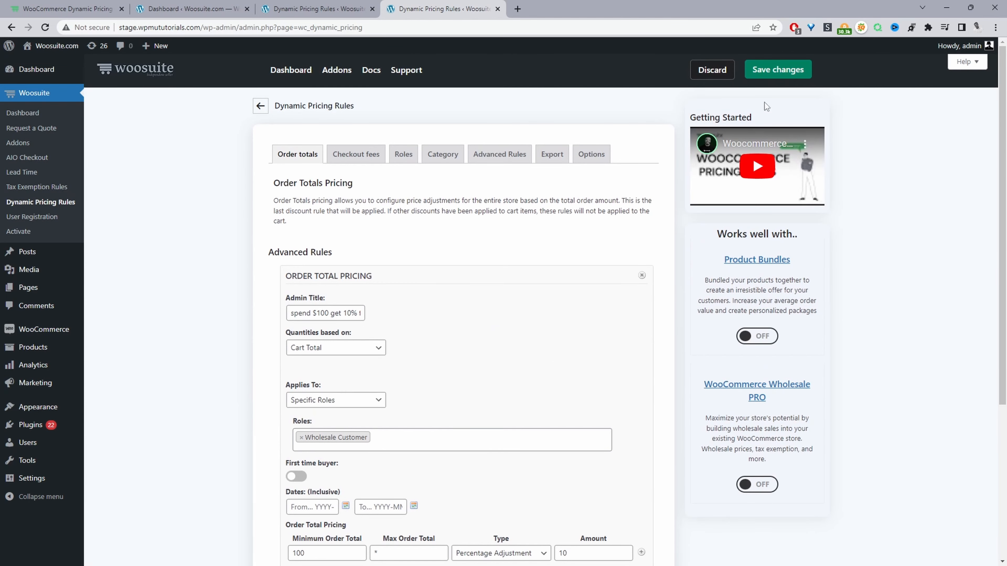
{"action": "left_click", "coordinate": [794, 73]}
{"action": "scroll", "coordinate": [361, 351], "scroll_direction": "down", "scroll_amount": 5}
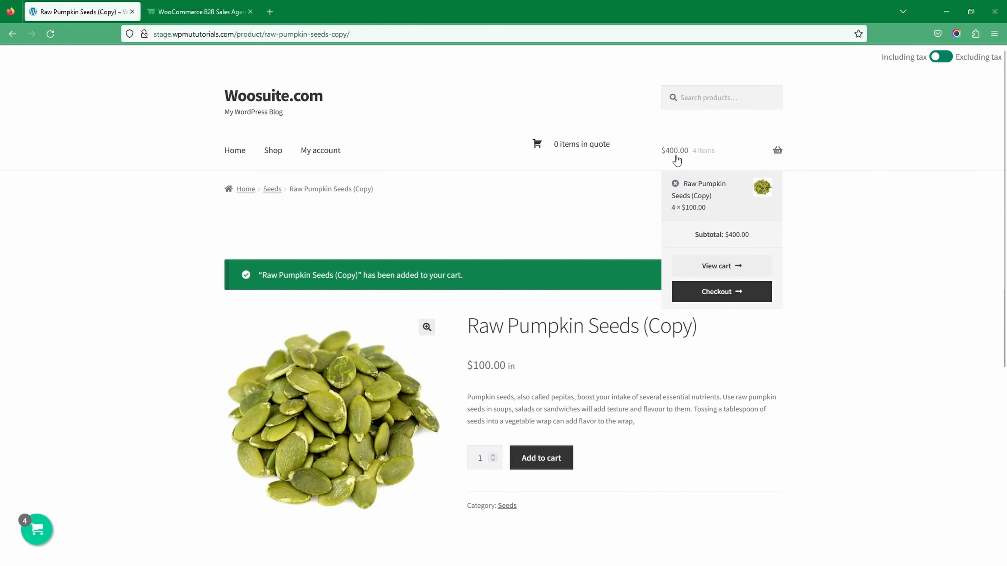
Open the cart page in the Firefox window and examine the discounted price, the order total discount and the cart totals.
{"action": "mouse_move", "coordinate": [679, 164]}
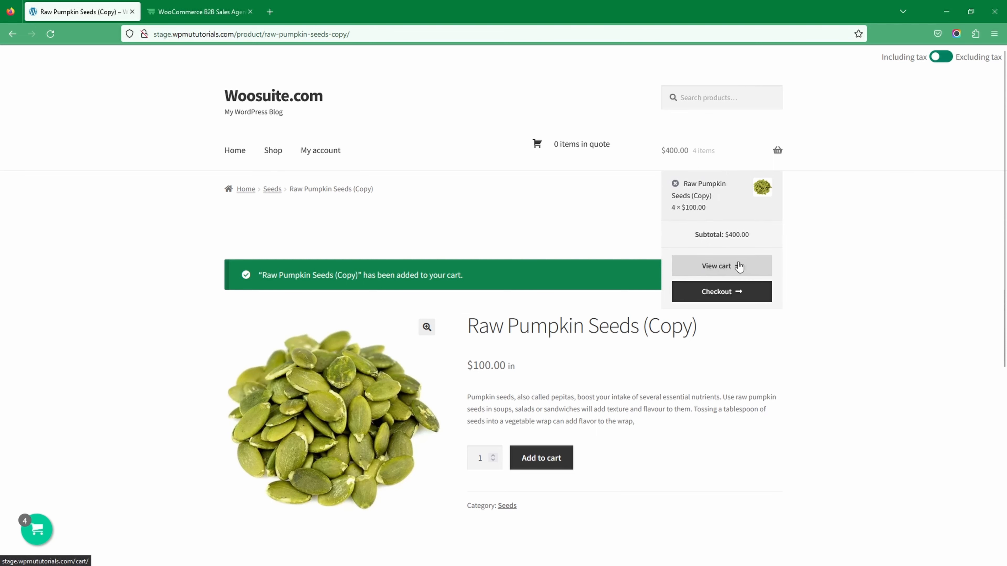
{"action": "left_click", "coordinate": [725, 270]}
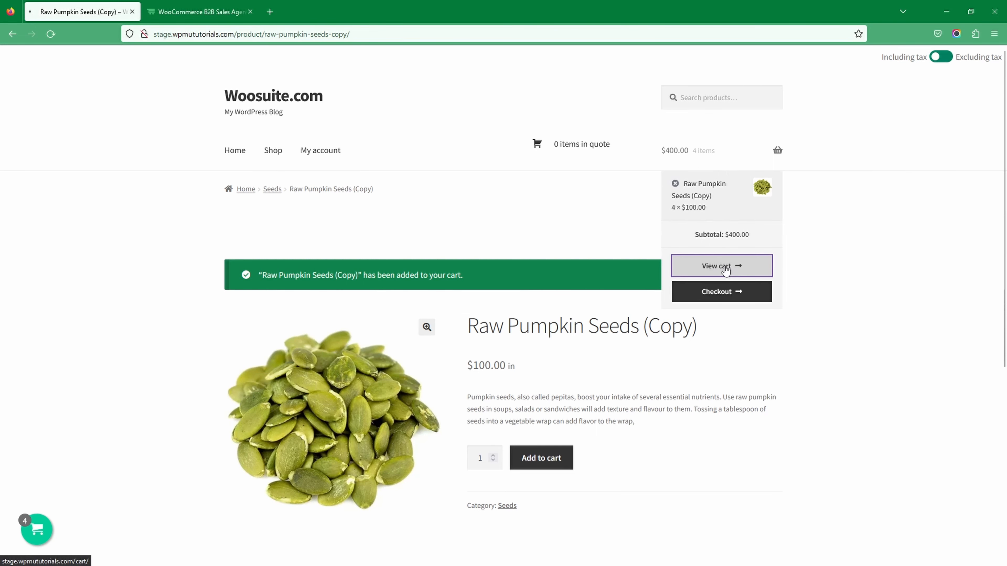
{"action": "scroll", "coordinate": [703, 262], "scroll_direction": "down", "scroll_amount": 4}
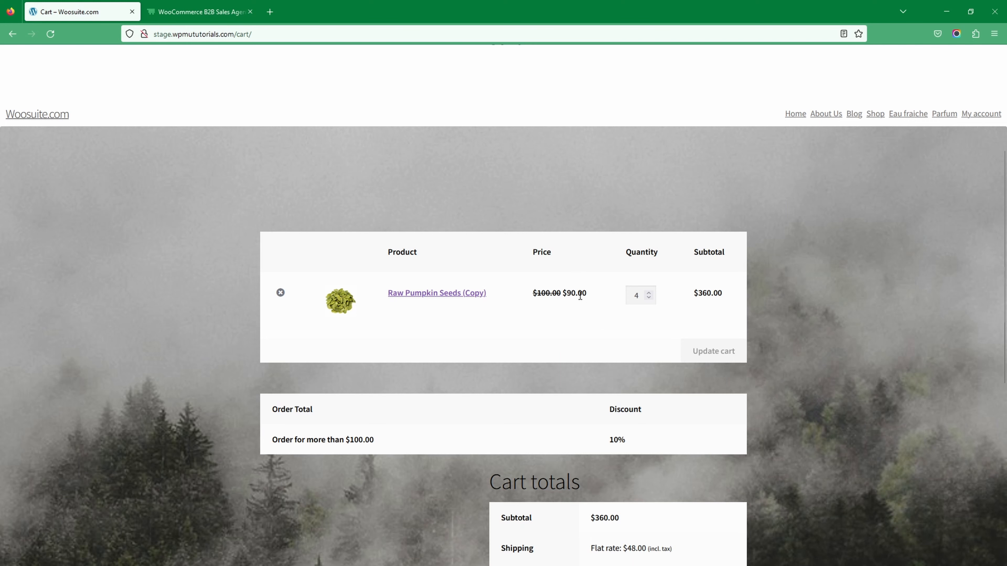
{"action": "scroll", "coordinate": [598, 307], "scroll_direction": "down", "scroll_amount": 1}
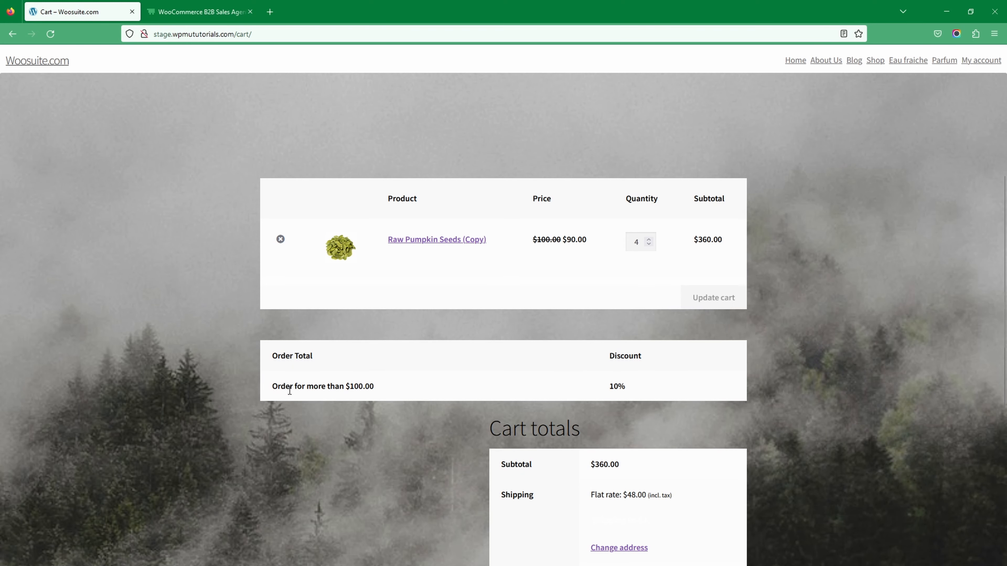
{"action": "left_click_drag", "start_coordinate": [282, 388], "coordinate": [582, 400]}
{"action": "scroll", "coordinate": [480, 308], "scroll_direction": "down", "scroll_amount": 3}
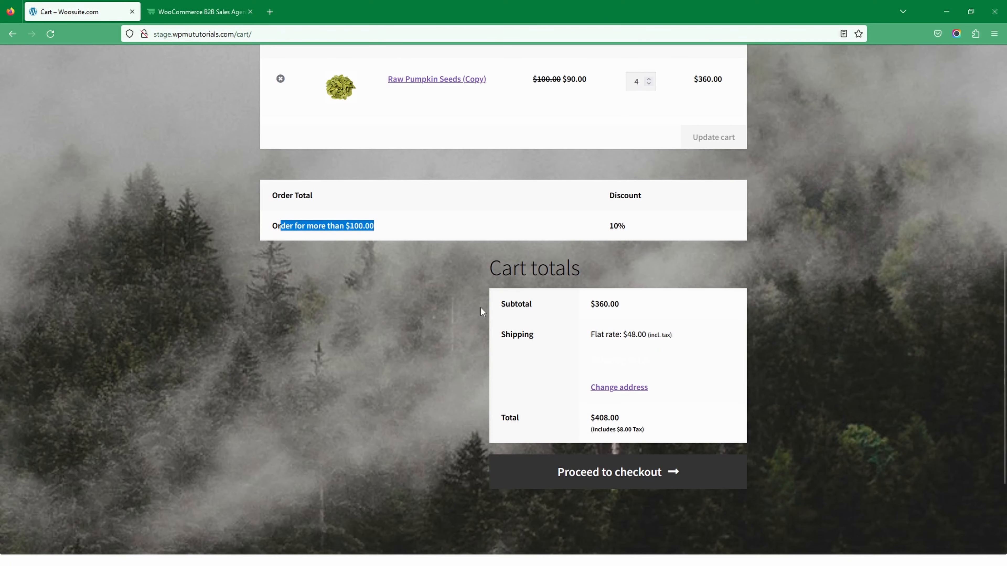